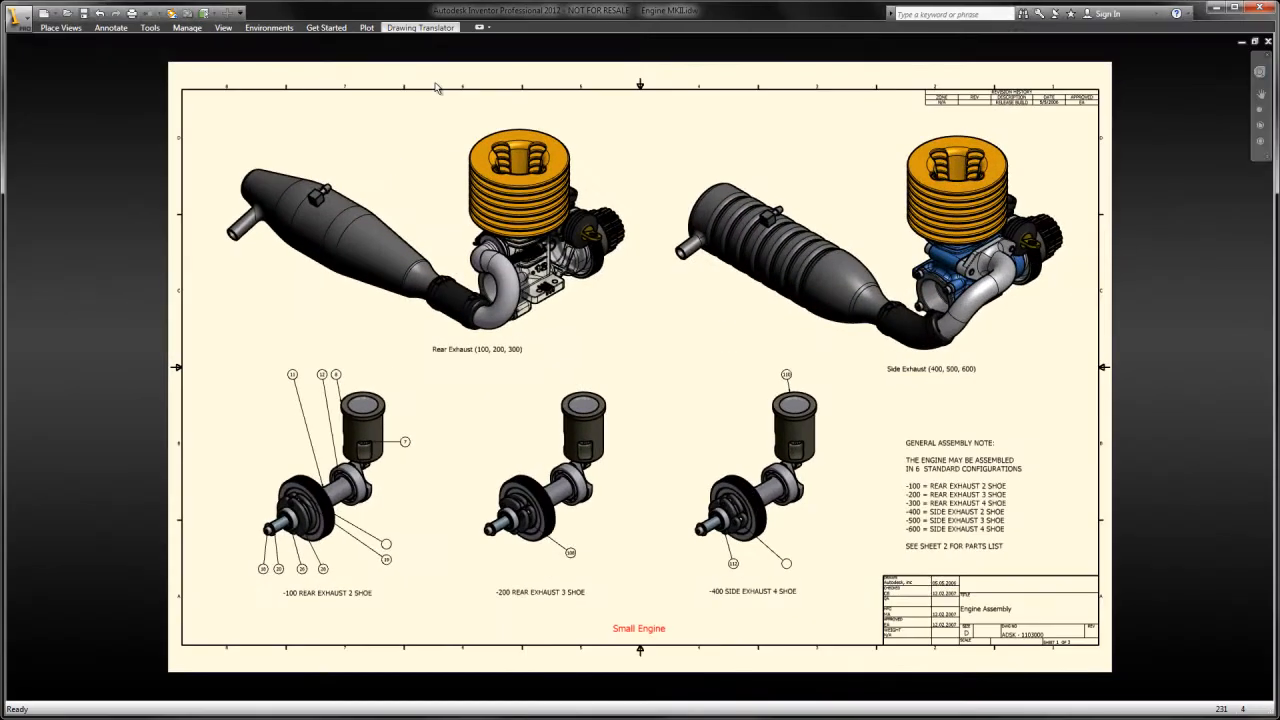
Open the translation status monitor and display the notes, parts list and title block strings of Engine MKII.idw.
{"action": "left_click", "coordinate": [424, 29]}
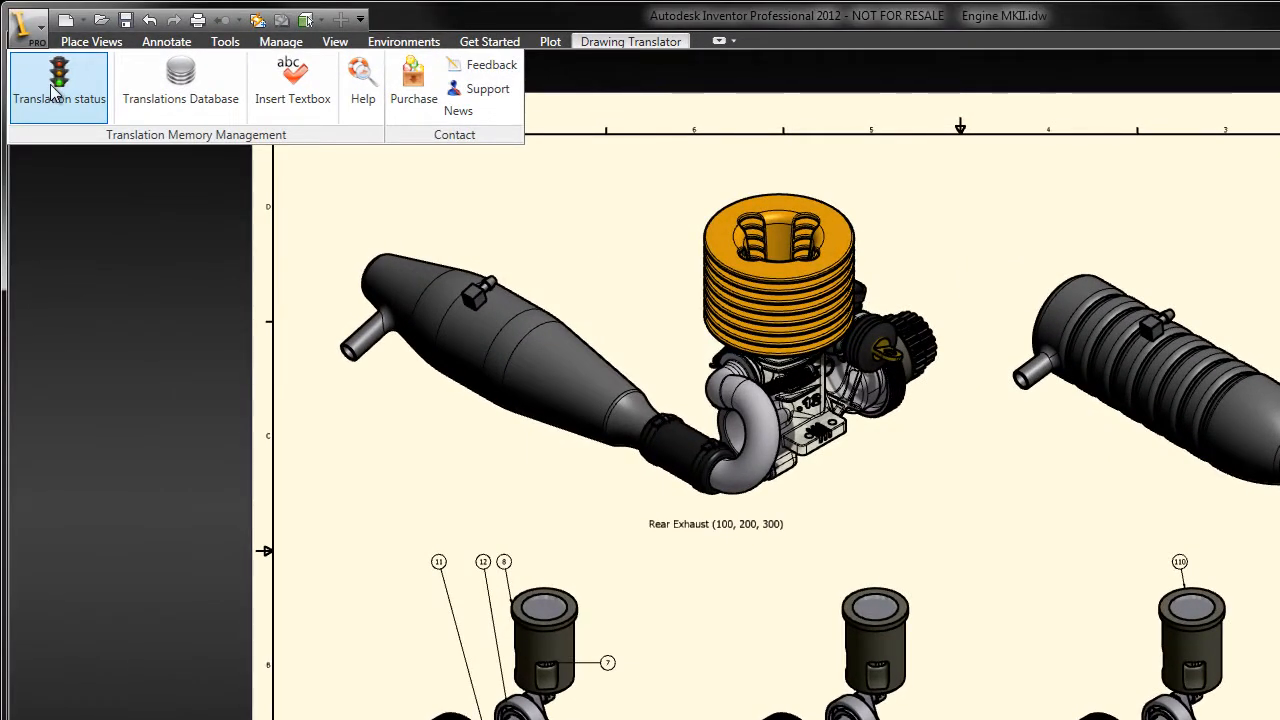
{"action": "left_click", "coordinate": [55, 91]}
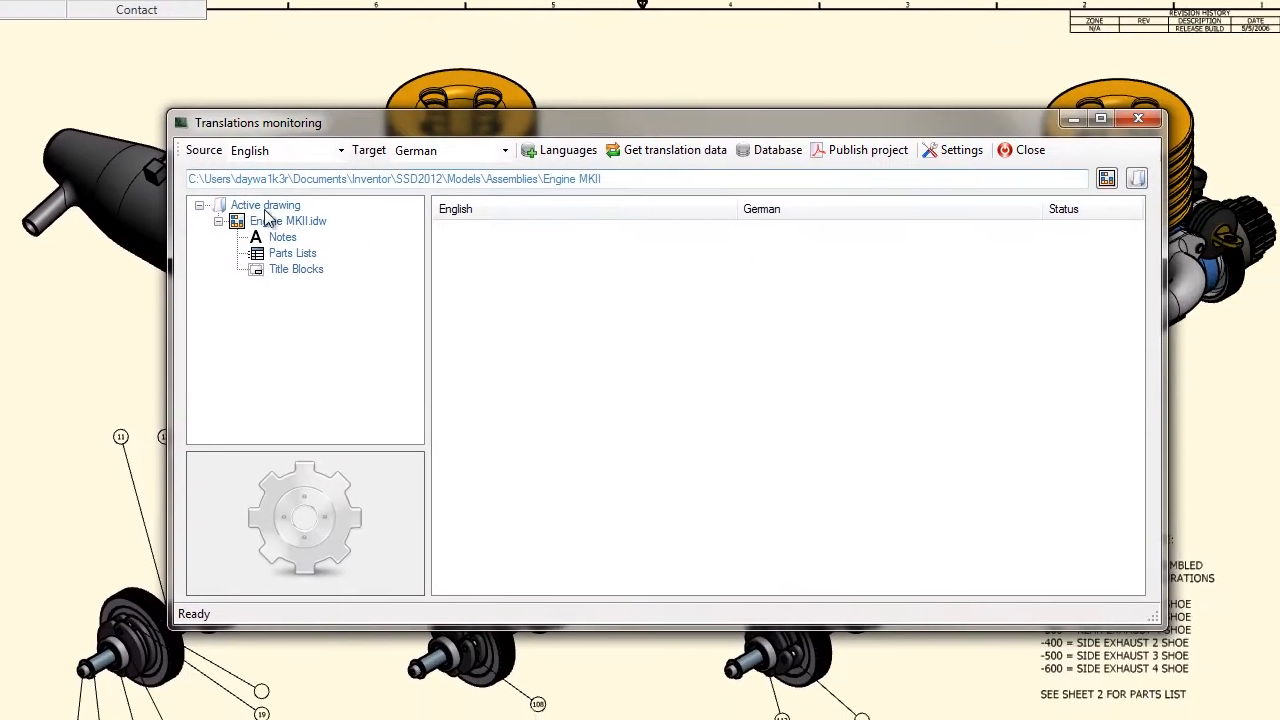
{"action": "left_click", "coordinate": [268, 220]}
{"action": "left_click", "coordinate": [281, 237]}
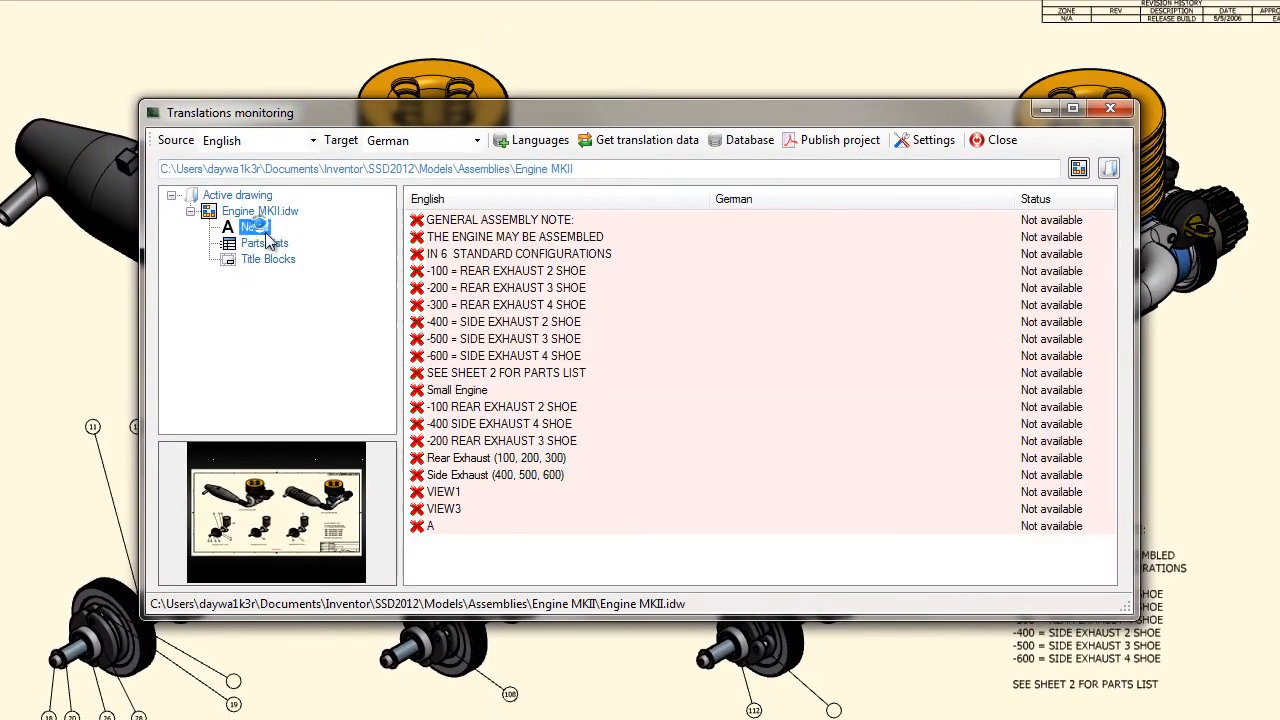
{"action": "left_click", "coordinate": [297, 255]}
{"action": "left_click", "coordinate": [274, 259]}
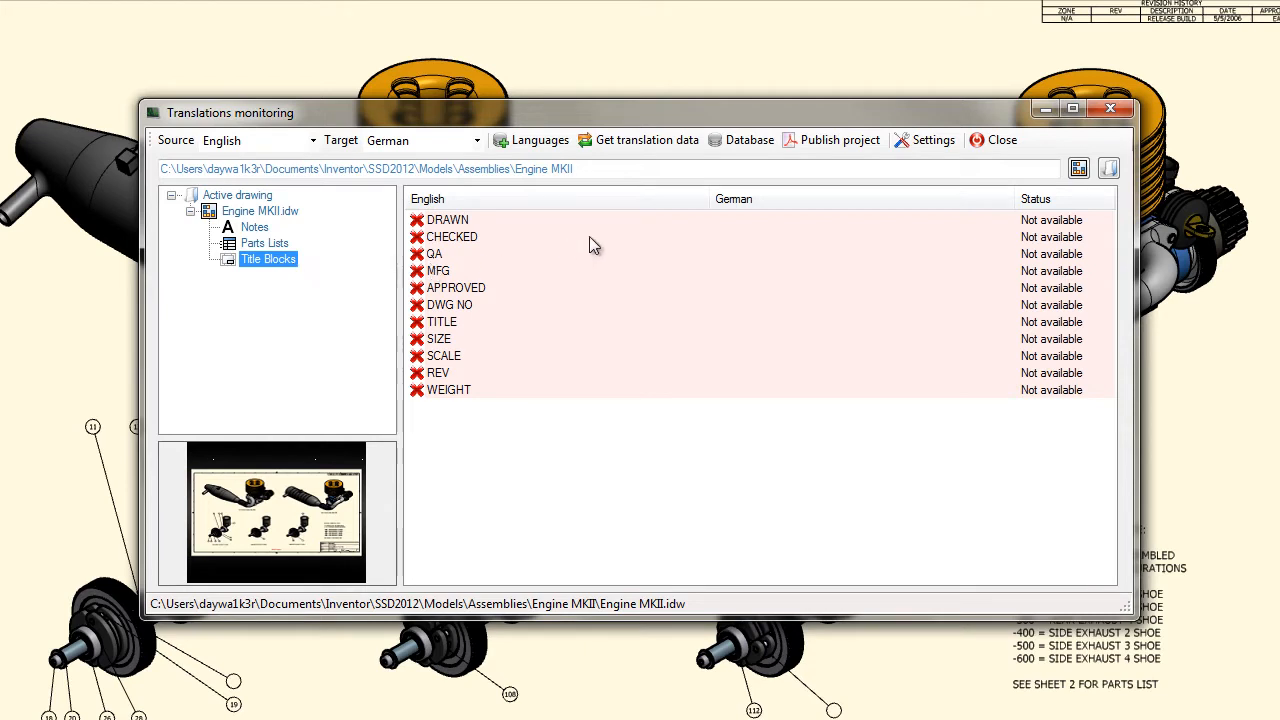
Look through the available source and target languages, keeping English as source and German as target.
{"action": "left_click", "coordinate": [927, 145]}
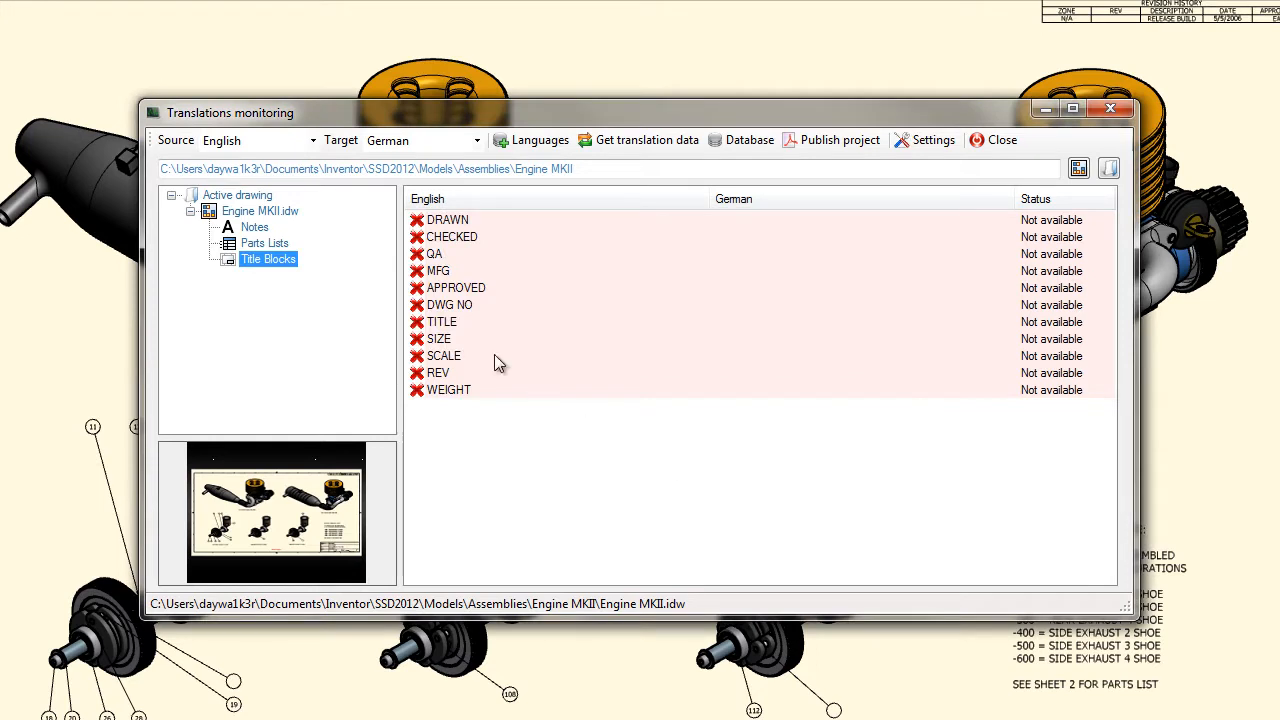
{"action": "left_click", "coordinate": [312, 141]}
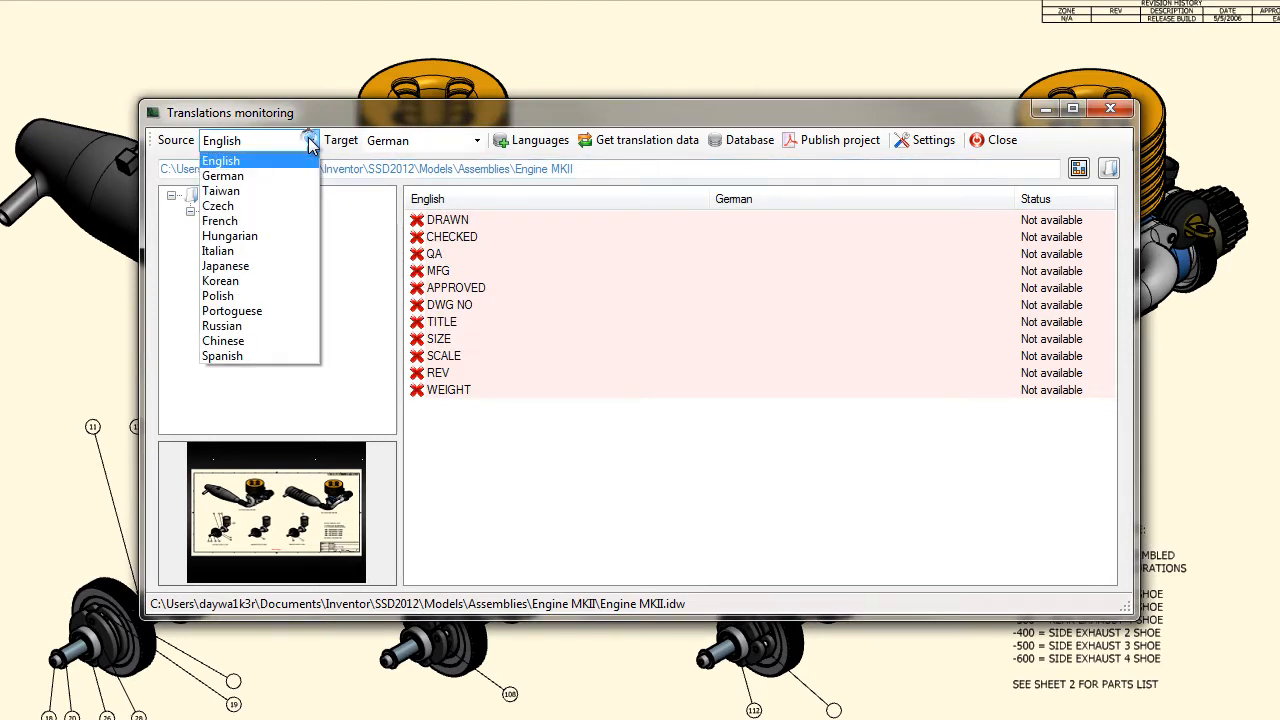
{"action": "left_click", "coordinate": [312, 144]}
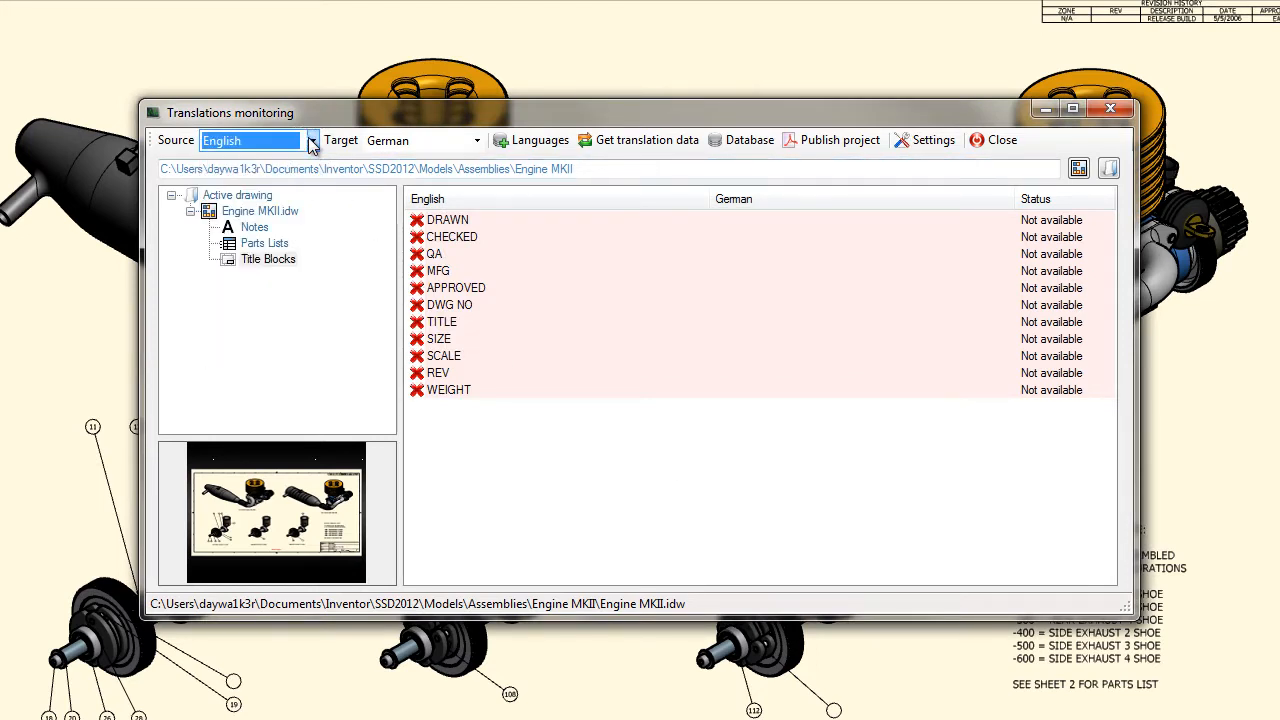
{"action": "left_click", "coordinate": [478, 142]}
{"action": "left_click", "coordinate": [478, 143]}
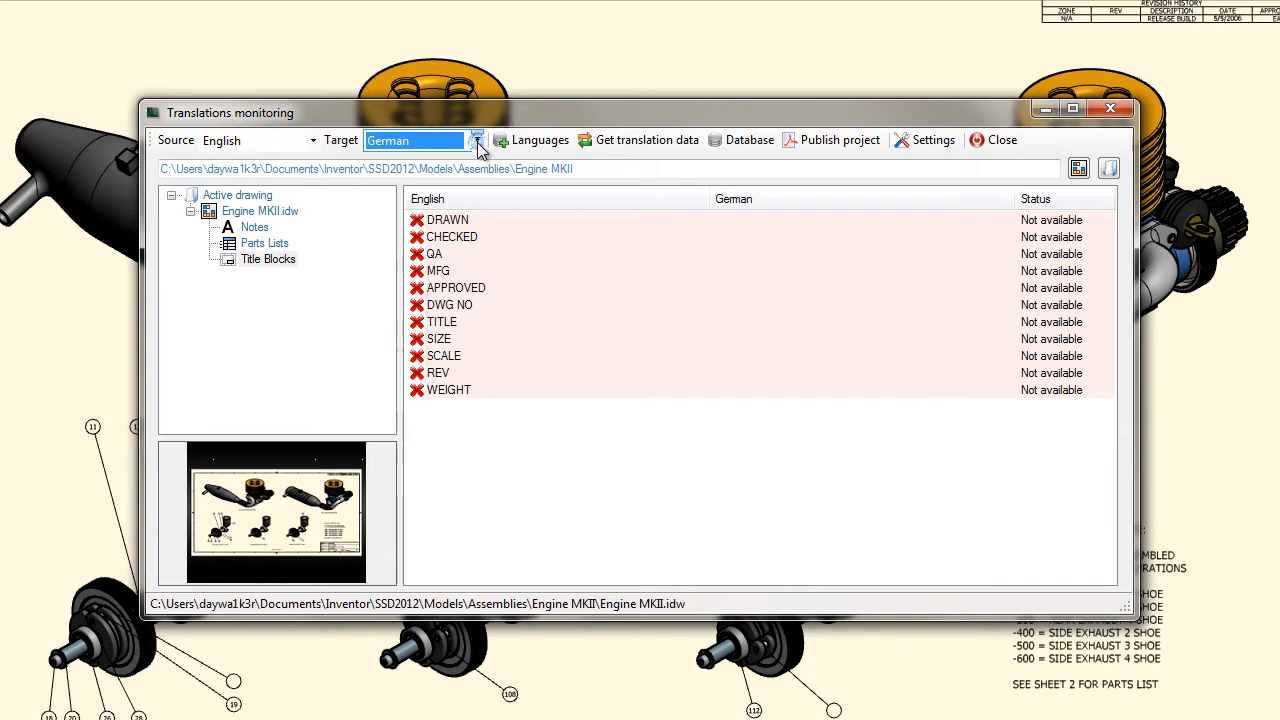
Inspect the languages configuration and the list of languages that can be added, without adding one.
{"action": "left_click", "coordinate": [534, 144]}
{"action": "left_click", "coordinate": [492, 329]}
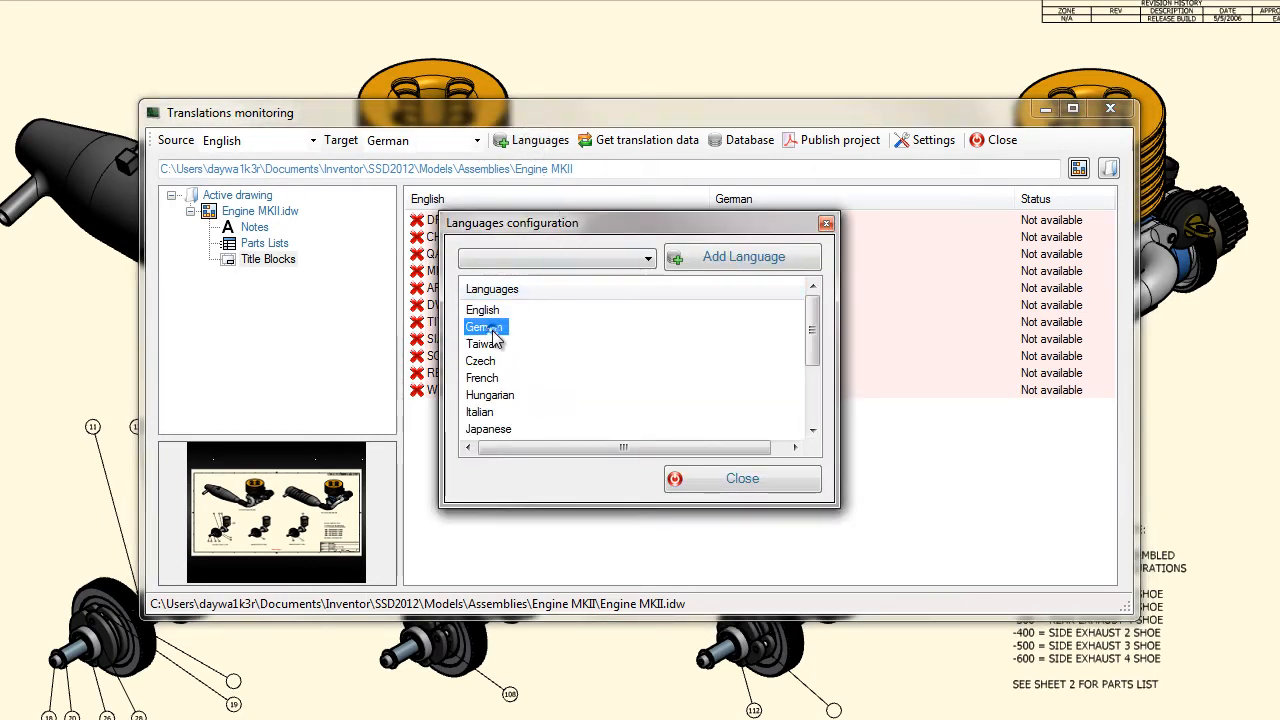
{"action": "right_click", "coordinate": [492, 332]}
{"action": "left_click", "coordinate": [649, 258]}
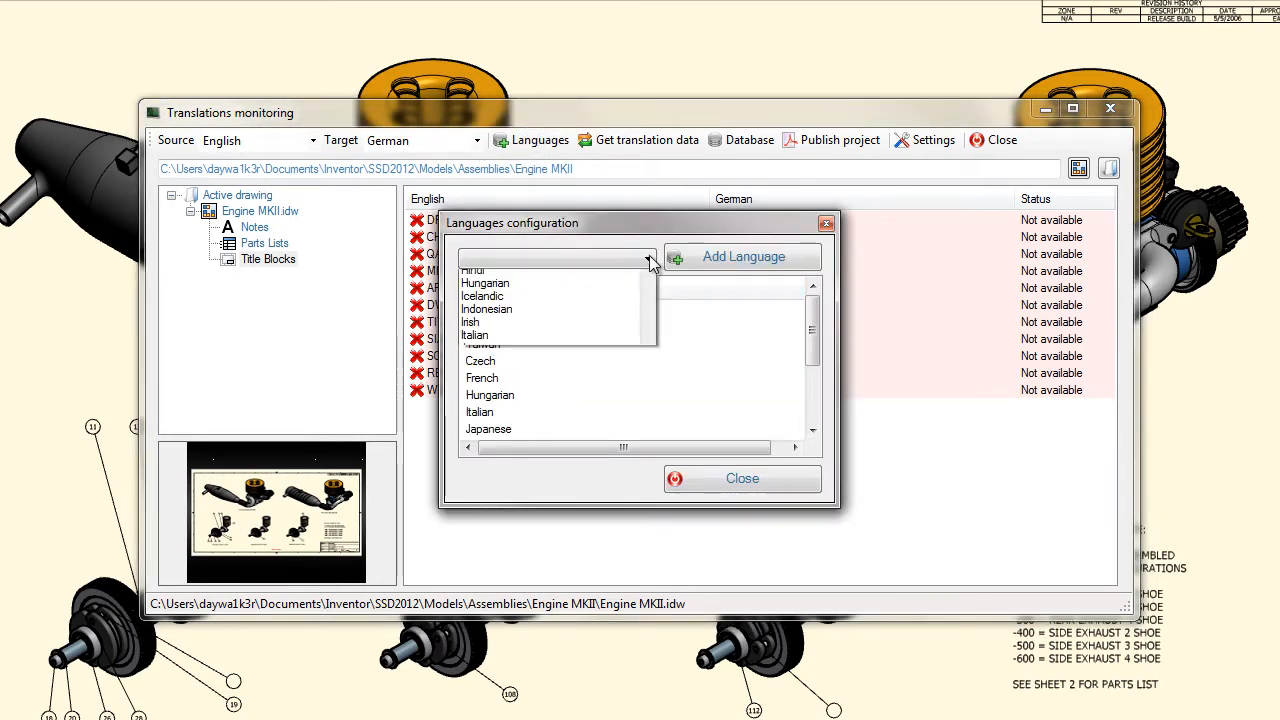
{"action": "left_click", "coordinate": [650, 258]}
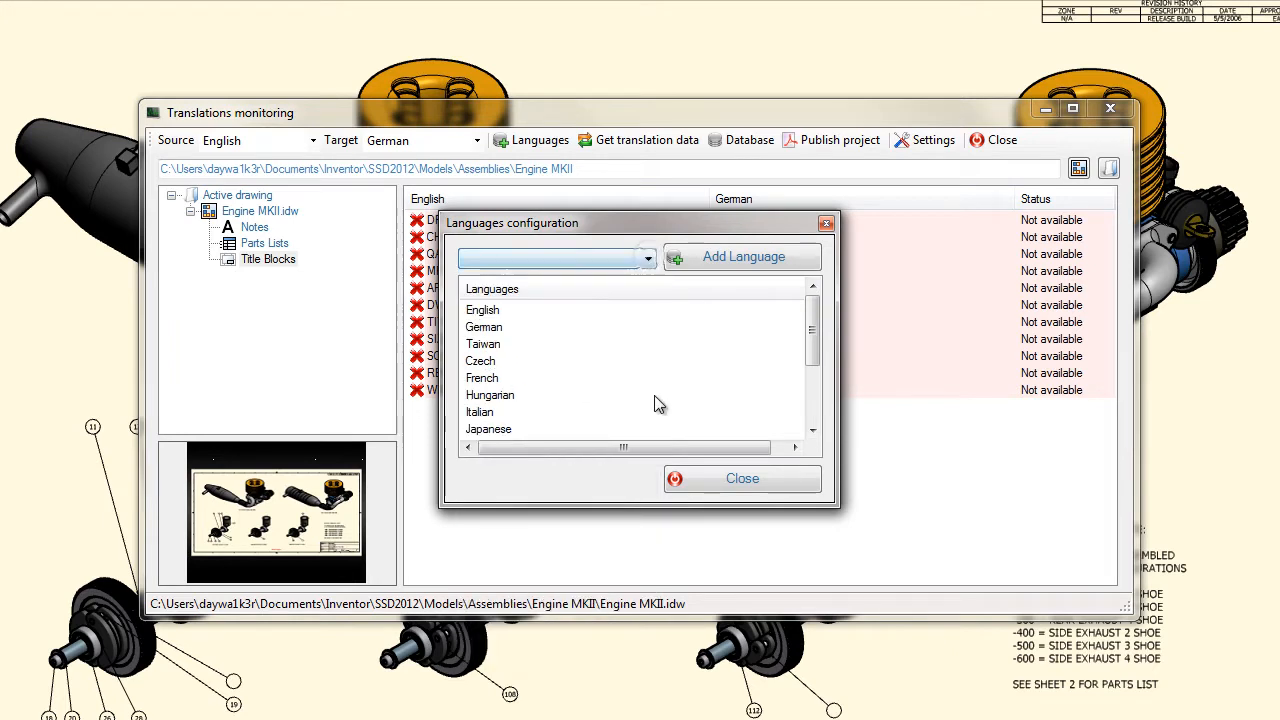
{"action": "left_click", "coordinate": [707, 482]}
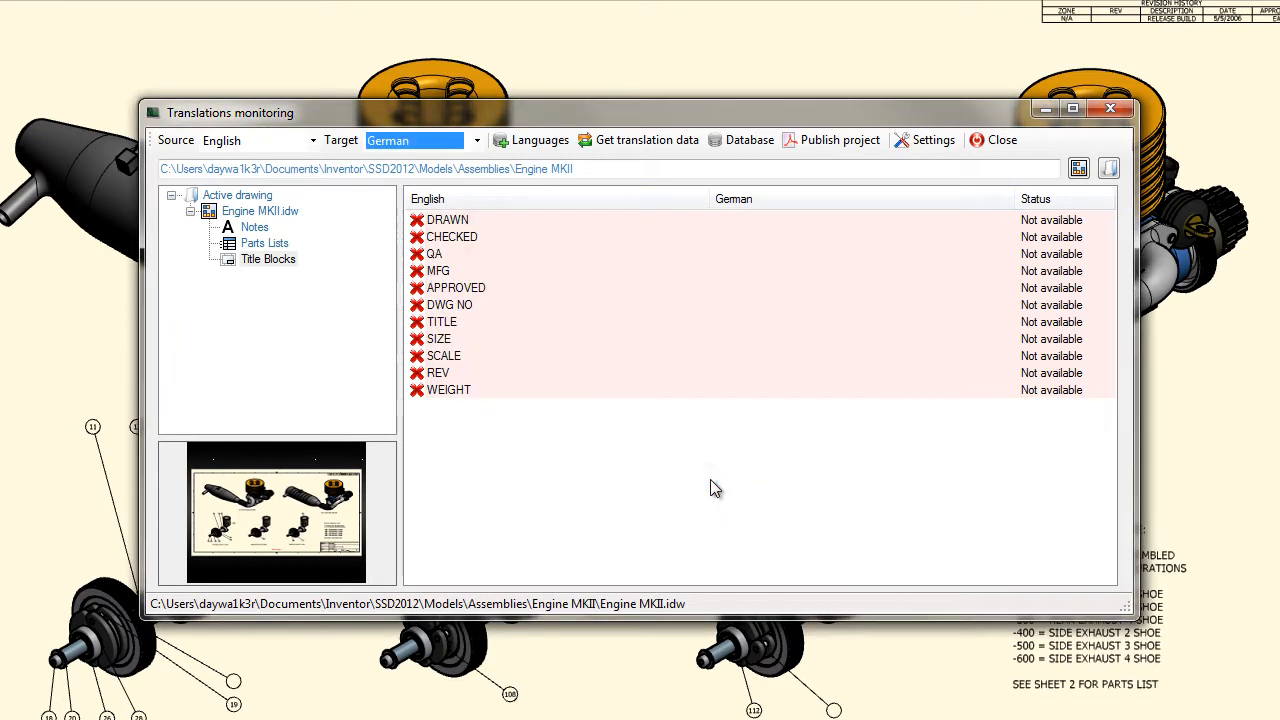
Display the parts list strings of Engine MKII.idw and sort them by status.
{"action": "left_click", "coordinate": [264, 243]}
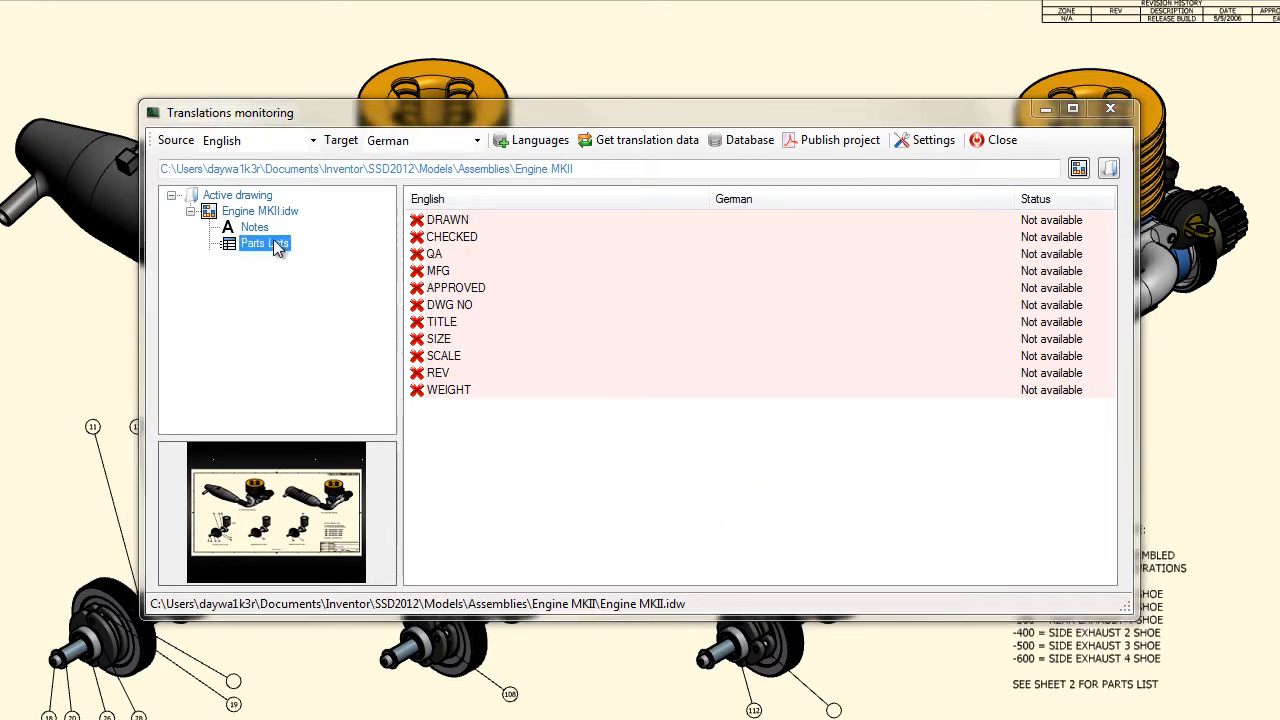
{"action": "left_click", "coordinate": [1014, 203]}
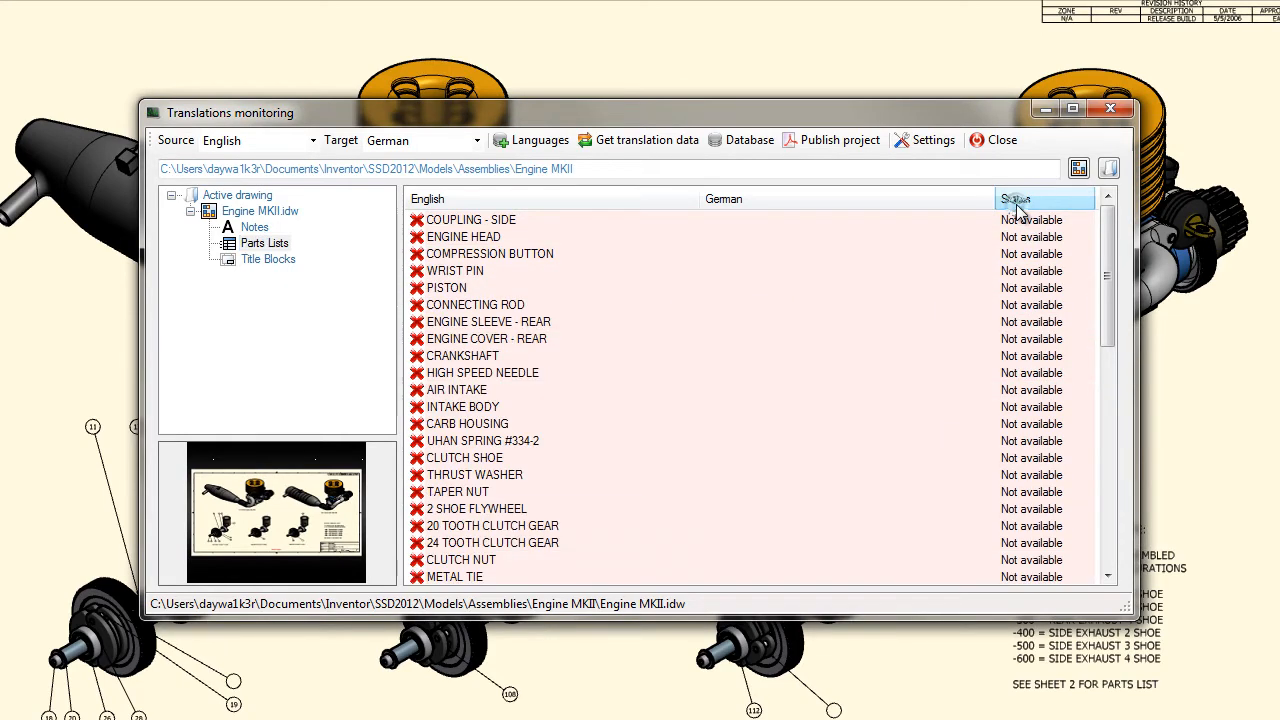
{"action": "left_click", "coordinate": [1016, 205]}
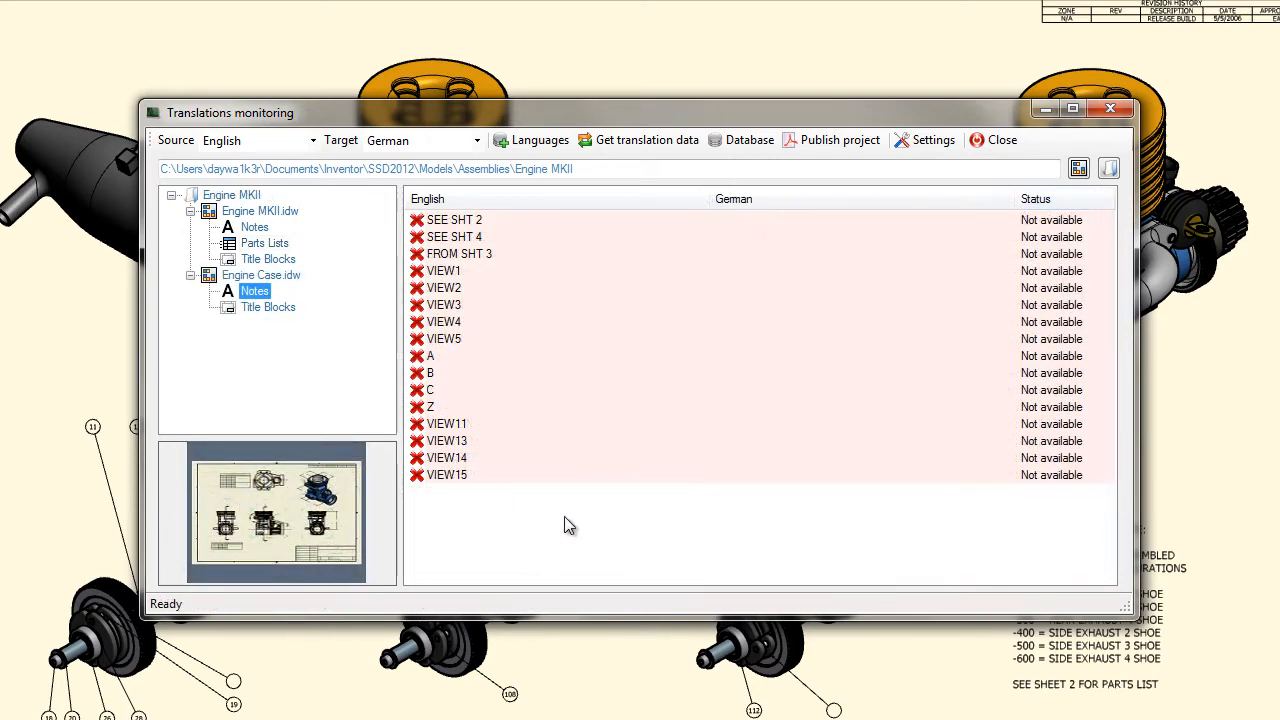
Add all note strings of Engine Case.idw to the translations.
{"action": "left_click_drag", "start_coordinate": [563, 516], "coordinate": [433, 221]}
{"action": "right_click", "coordinate": [471, 240]}
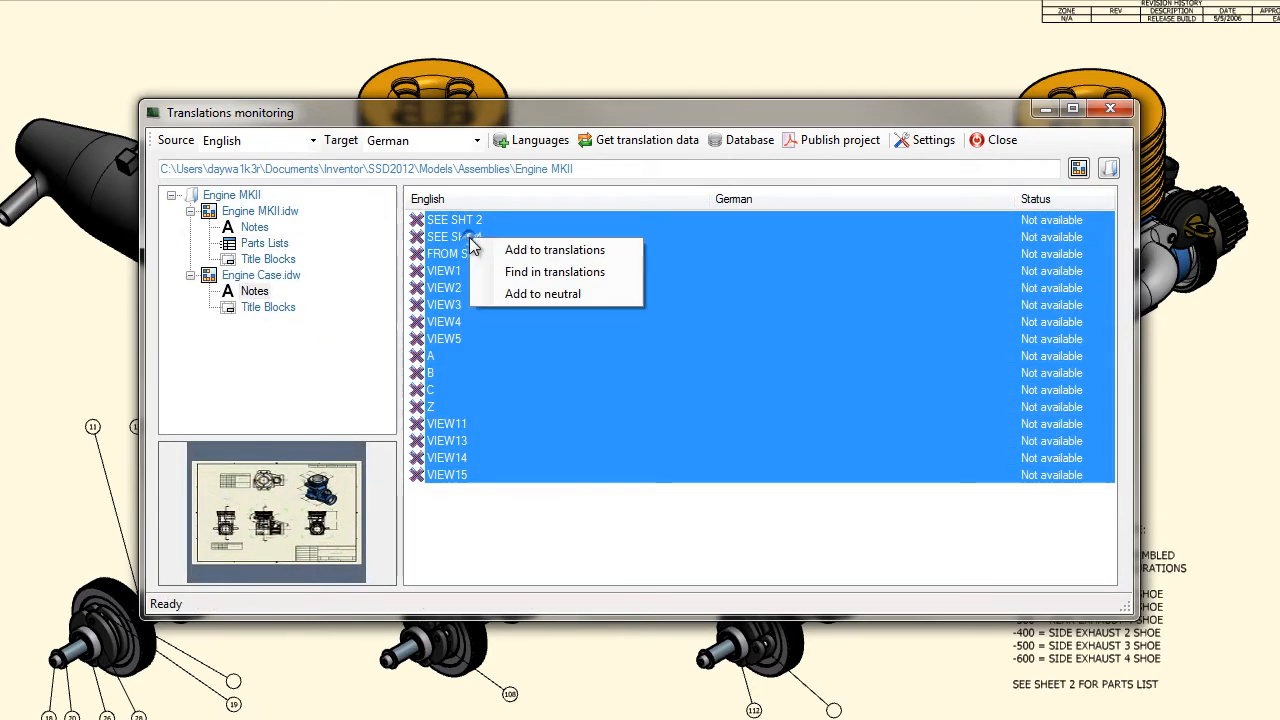
{"action": "left_click", "coordinate": [495, 250]}
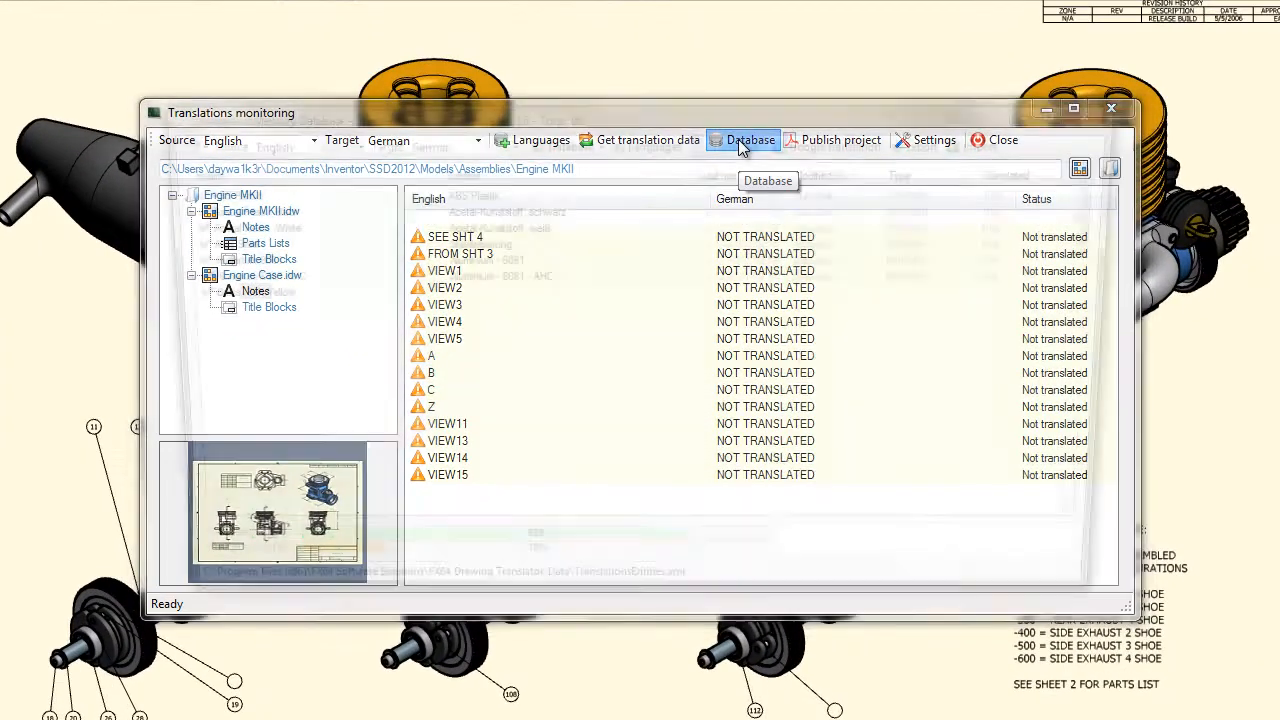
In the translation database, sort the entries by translated state and make the strings A, B, C and Z neutral.
{"action": "left_click", "coordinate": [737, 167]}
{"action": "left_click", "coordinate": [1039, 170]}
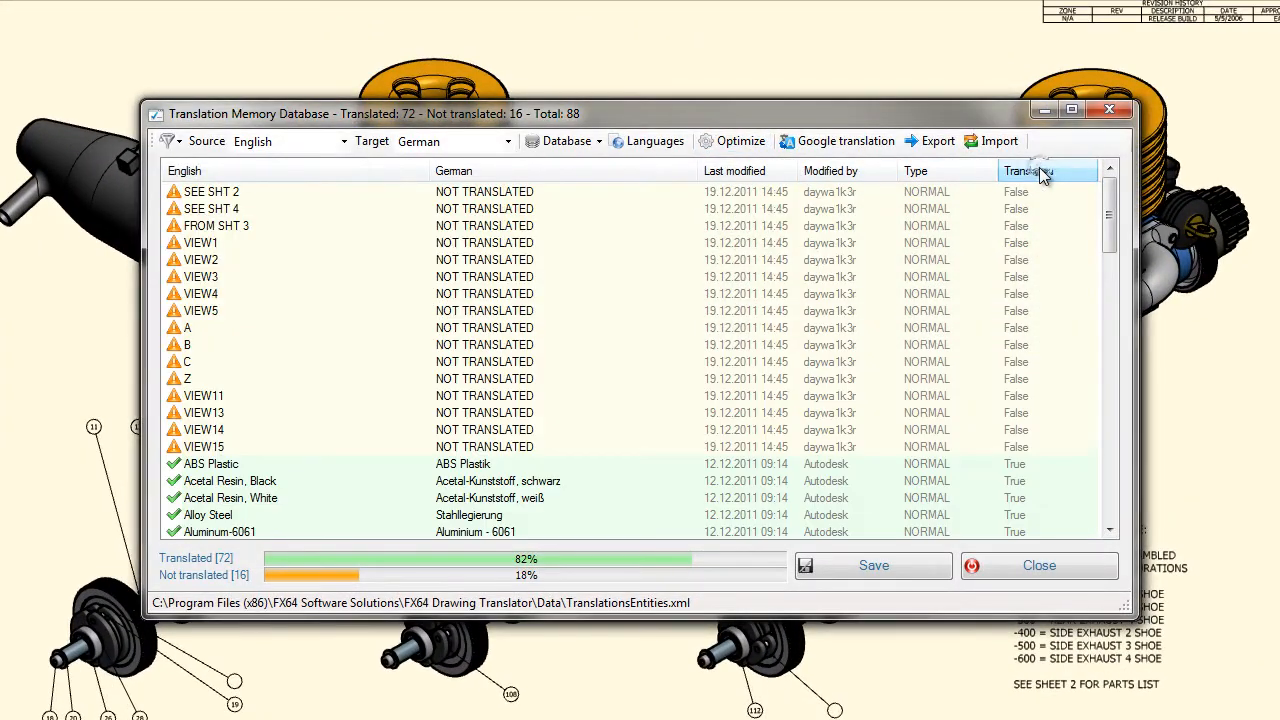
{"action": "left_click", "coordinate": [186, 333]}
{"action": "left_click", "coordinate": [197, 350], "text": "shift"}
{"action": "left_click", "coordinate": [195, 363], "text": "shift"}
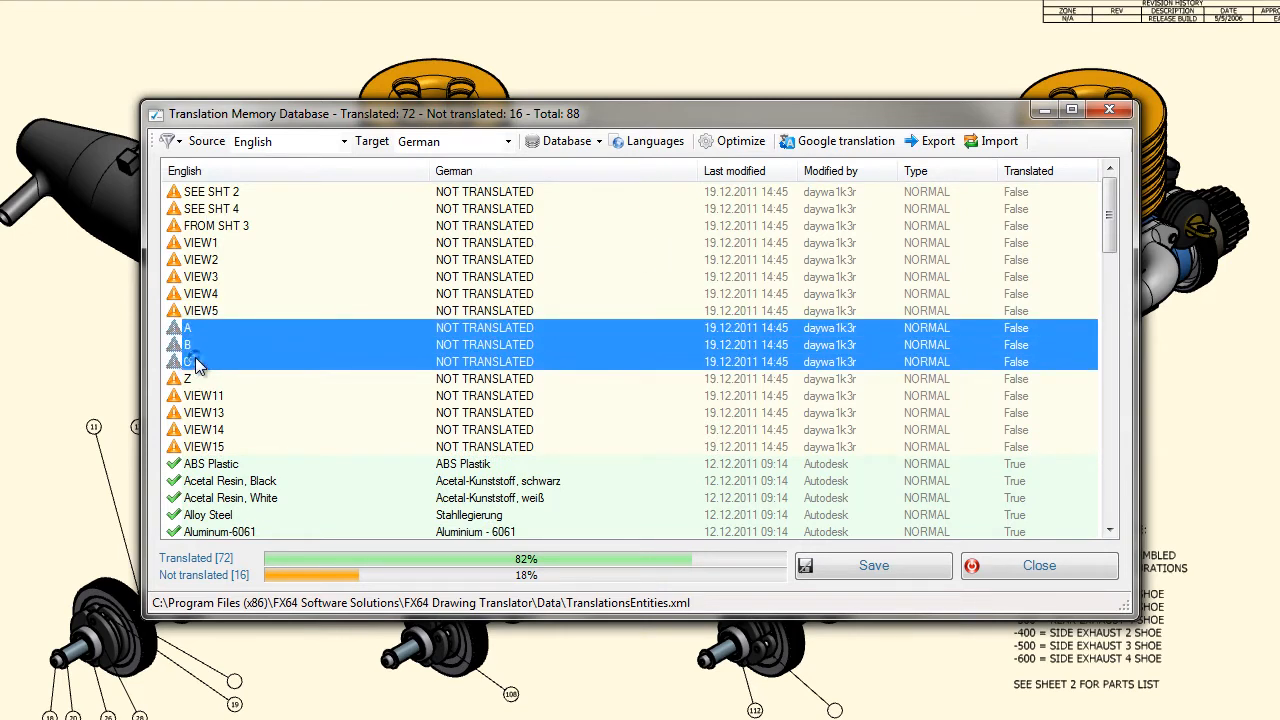
{"action": "left_click", "coordinate": [198, 380], "text": "shift"}
{"action": "right_click", "coordinate": [199, 382]}
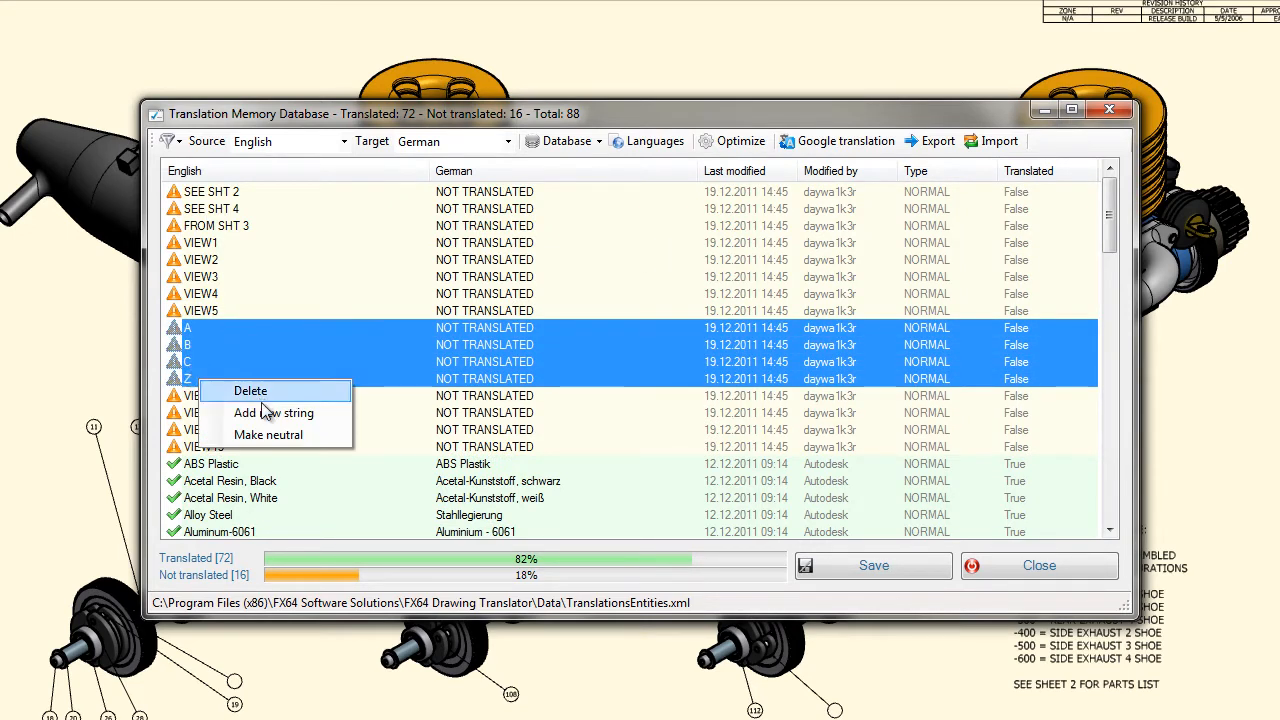
{"action": "left_click", "coordinate": [268, 435]}
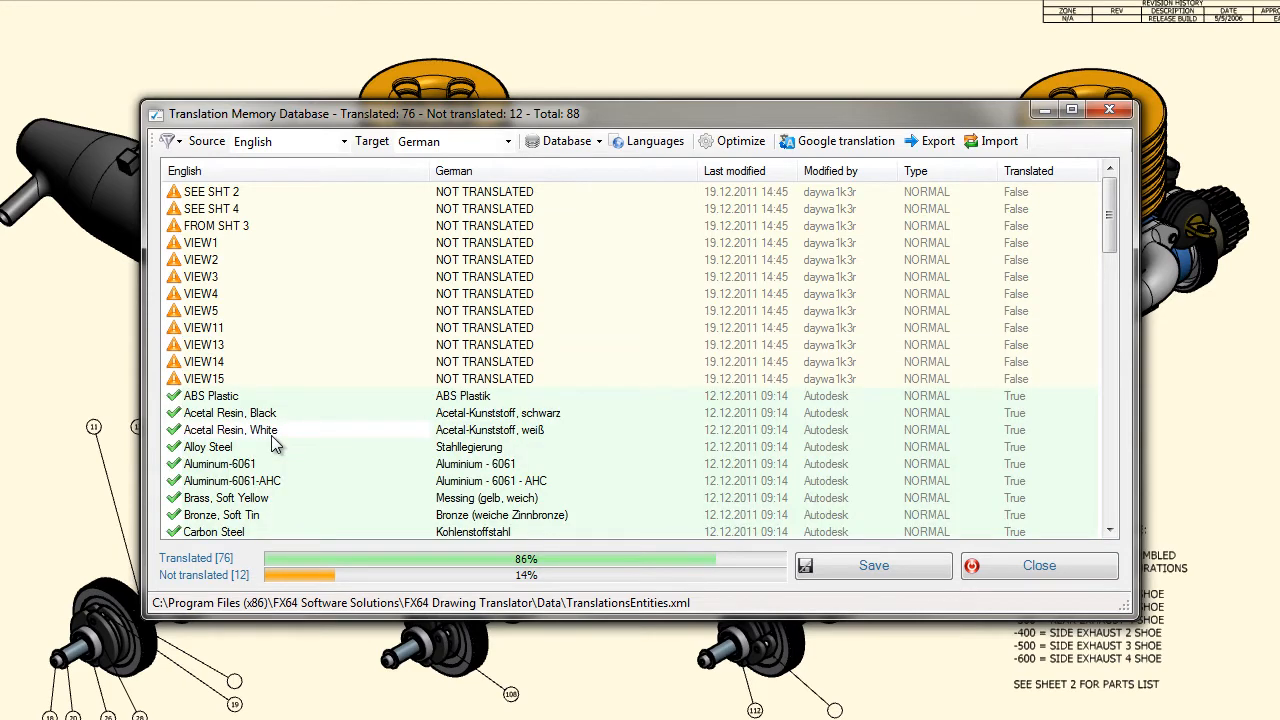
Optimize the database strings and set the German translation of SEE SHT [VAR] to SIEHE BLT [VAR].
{"action": "left_click", "coordinate": [735, 141]}
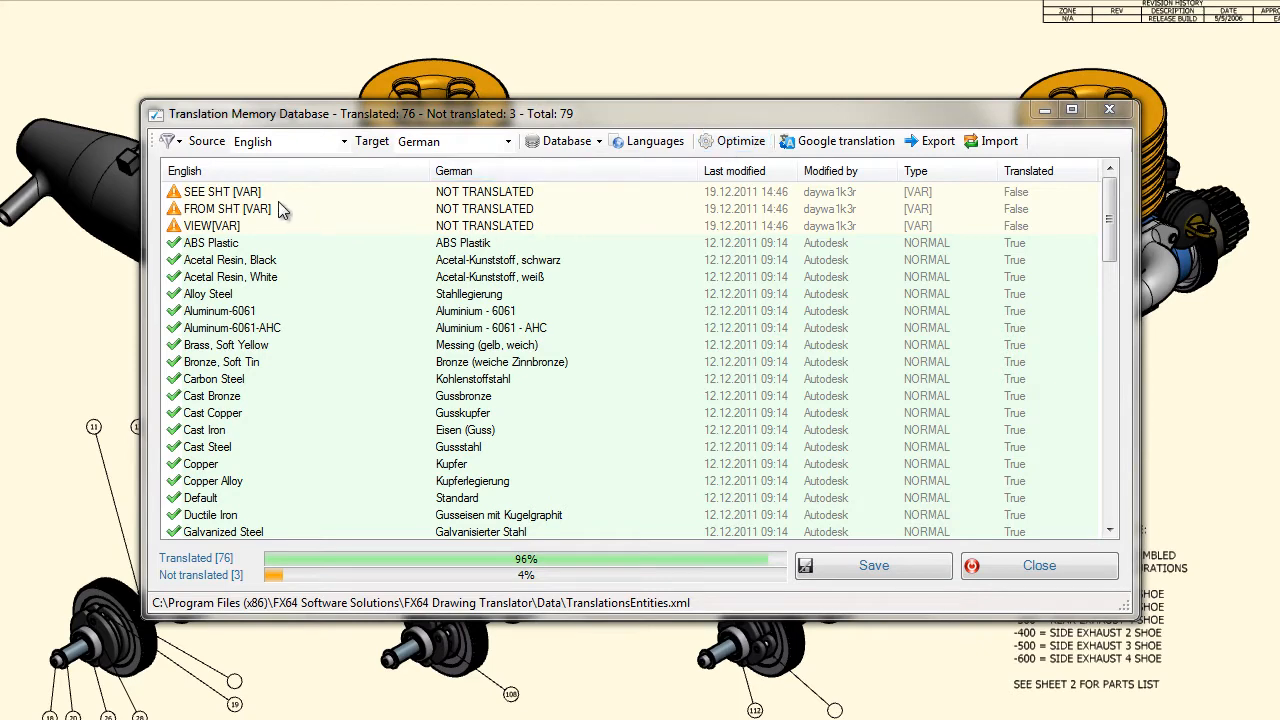
{"action": "double_click", "coordinate": [248, 193]}
{"action": "type", "text": "SIE"}
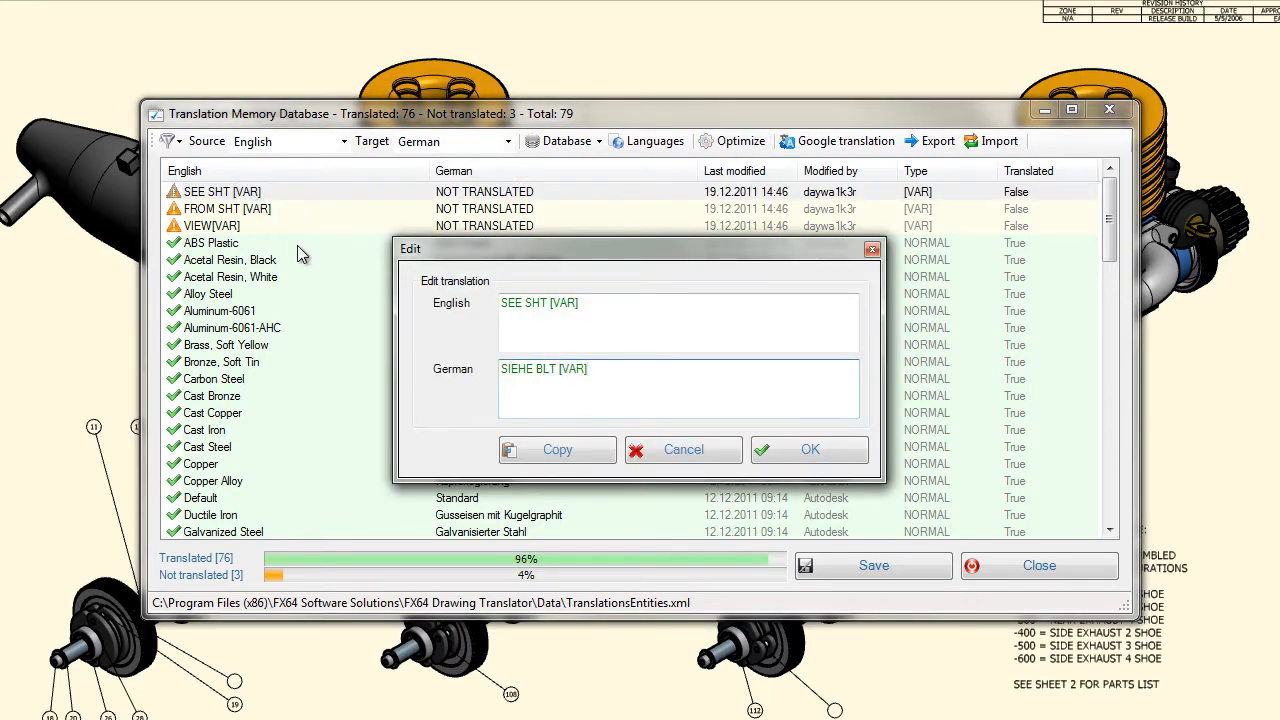
{"action": "type", "text": "HE BLT [VAR]"}
{"action": "left_click", "coordinate": [810, 450]}
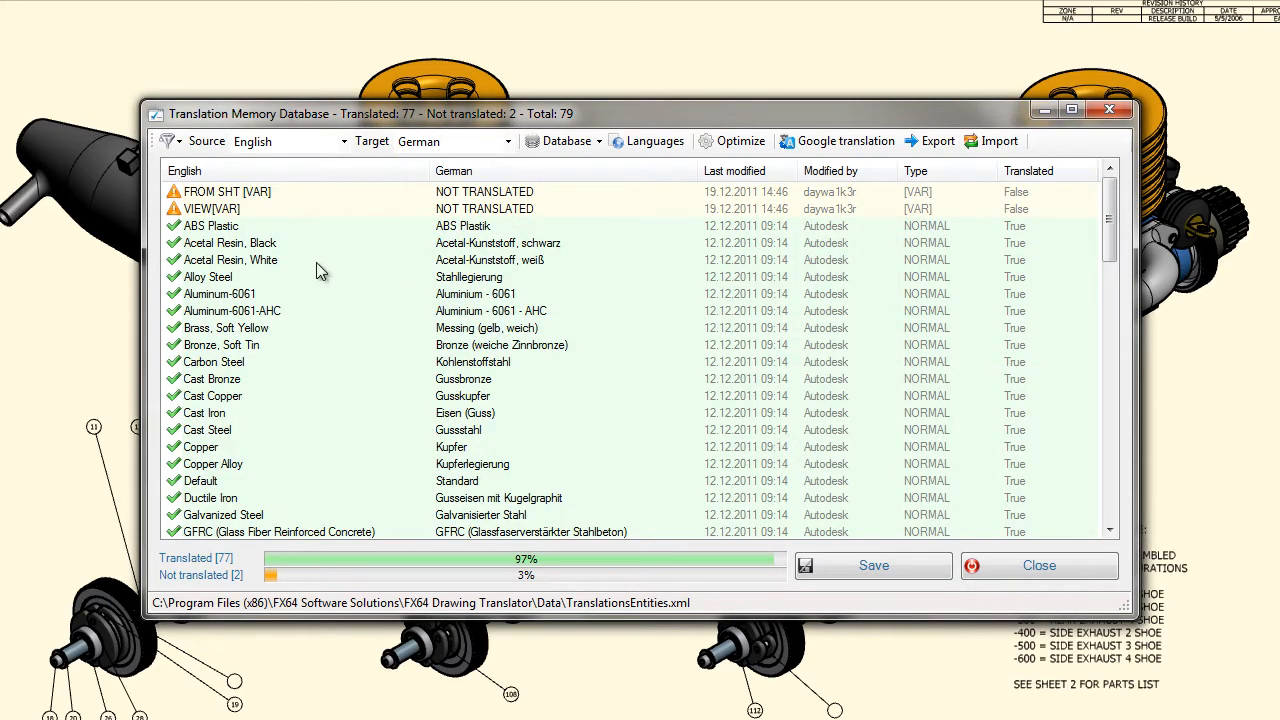
Set the German translation of FROM SHT [VAR] to VON BLT [VAR].
{"action": "double_click", "coordinate": [260, 193]}
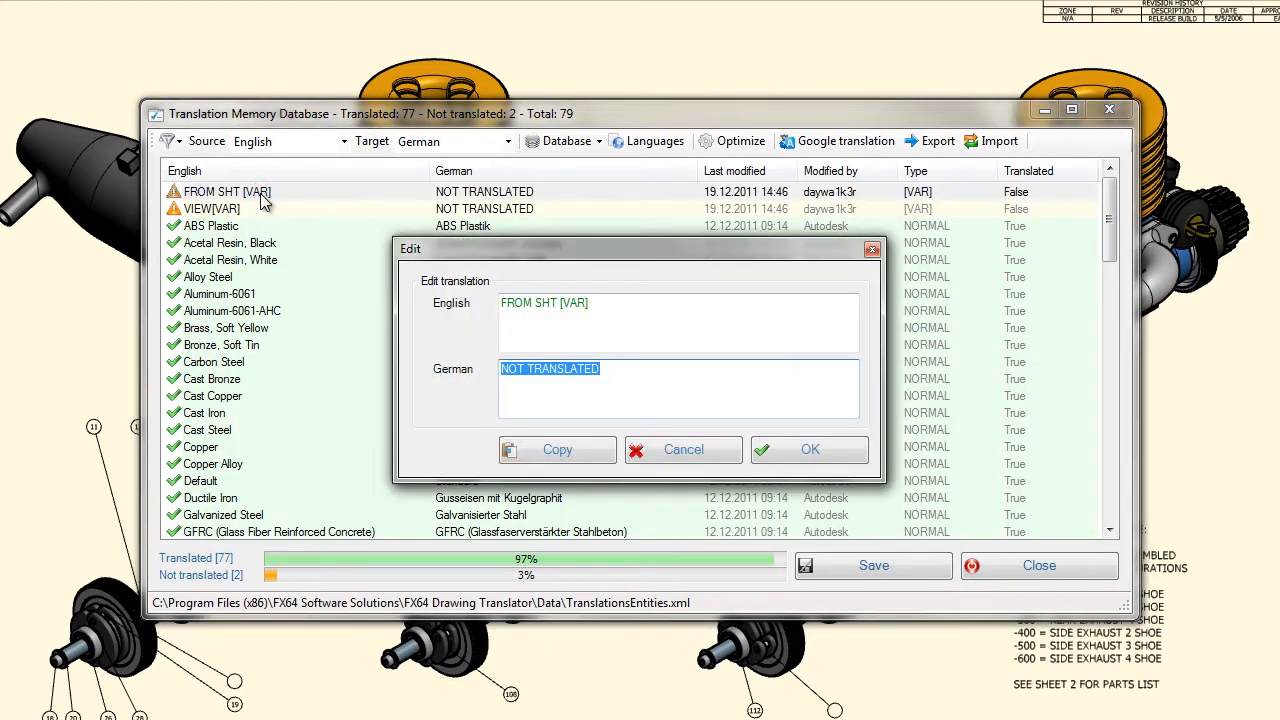
{"action": "type", "text": "VON BLT [VAR]"}
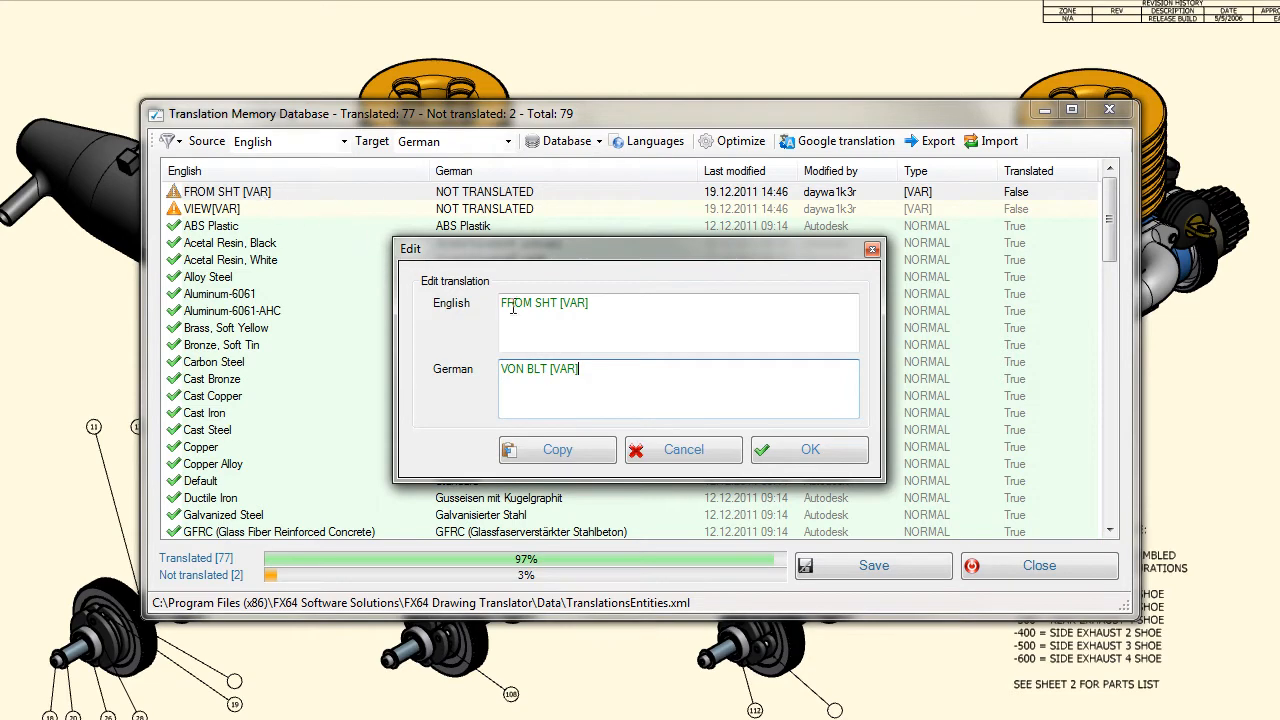
{"action": "left_click", "coordinate": [799, 448]}
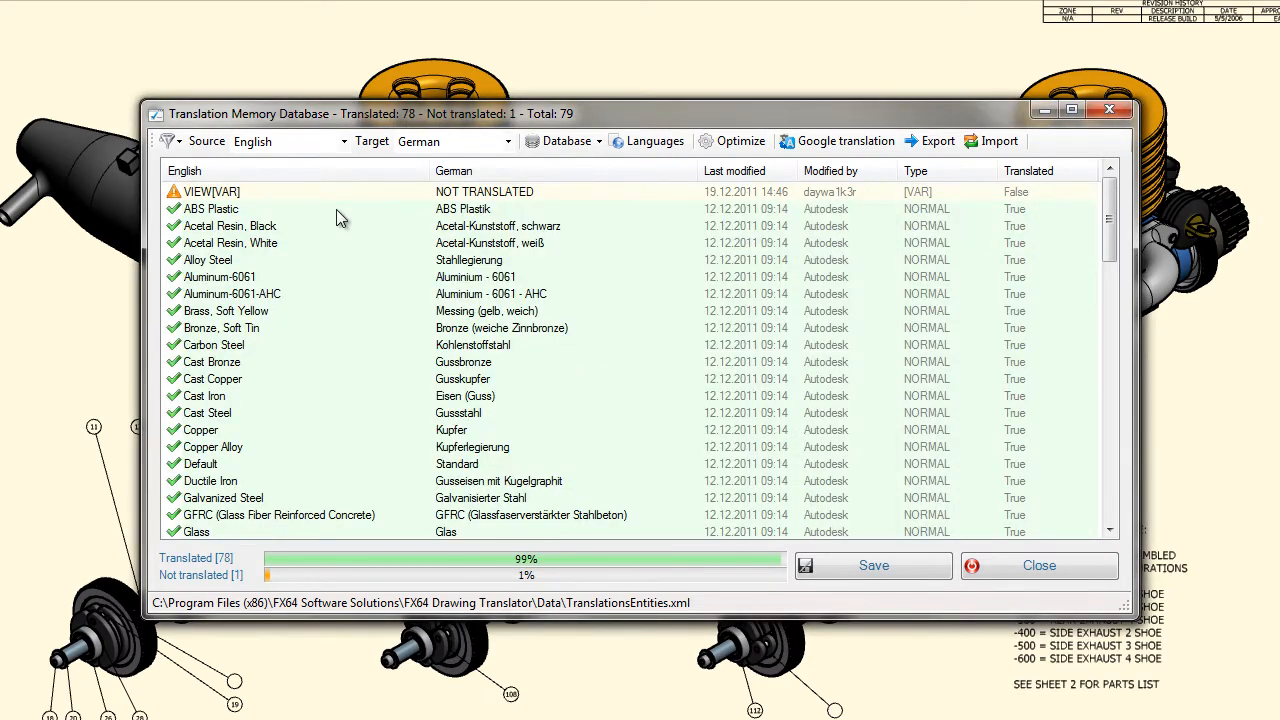
Set the German translation of VIEW[VAR] to ANSICHT[VAR], then save and close the translation database.
{"action": "double_click", "coordinate": [338, 192]}
{"action": "type", "text": "ANSICHT[VAR"}
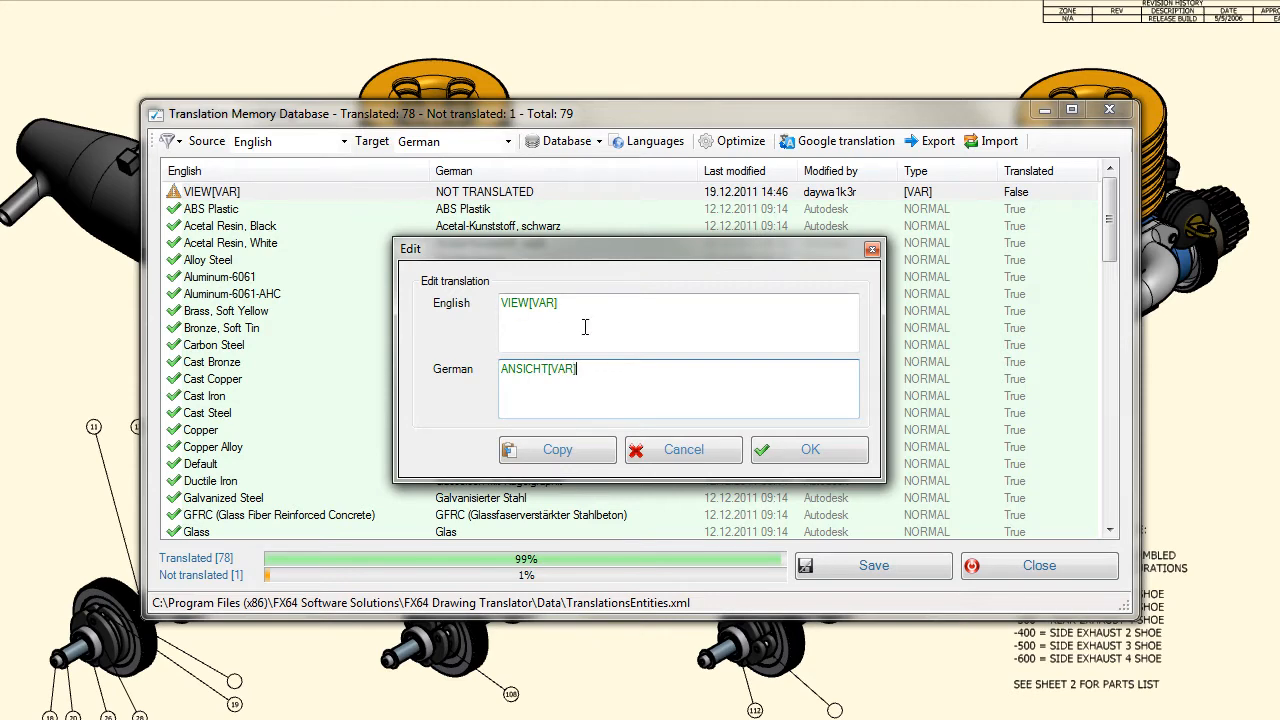
{"action": "left_click", "coordinate": [806, 448]}
{"action": "left_click", "coordinate": [872, 565]}
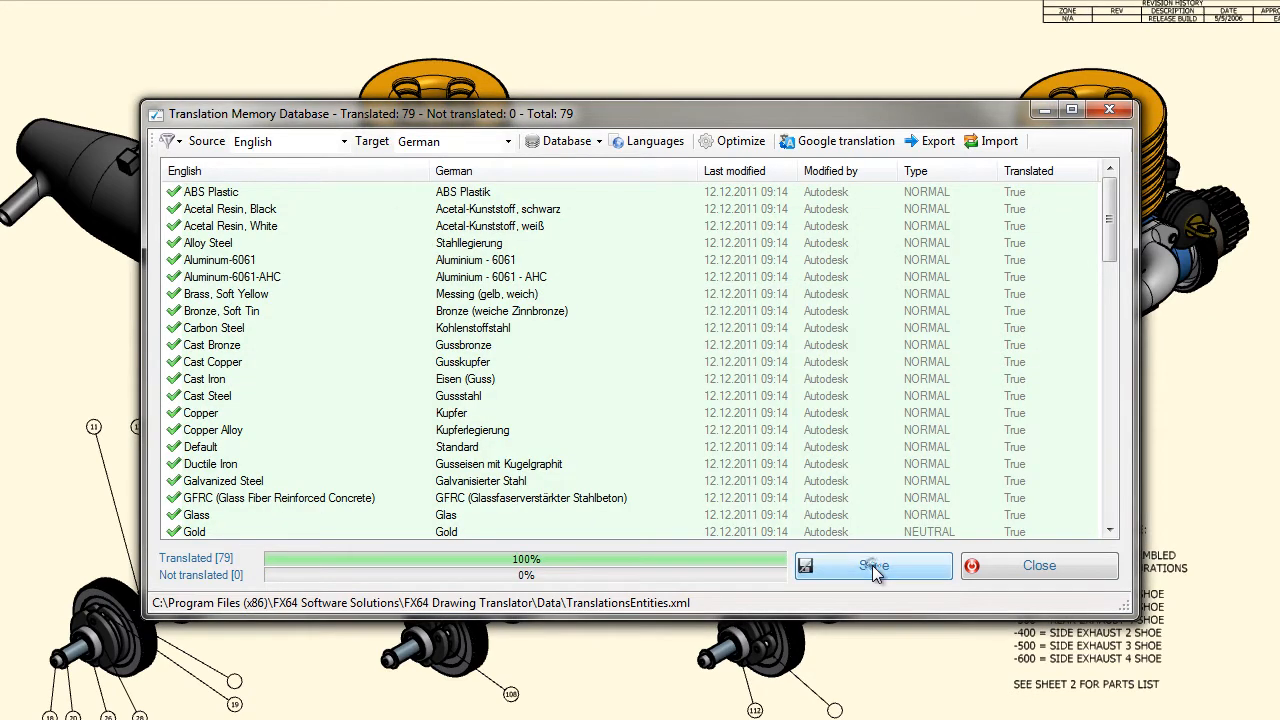
{"action": "left_click", "coordinate": [995, 563]}
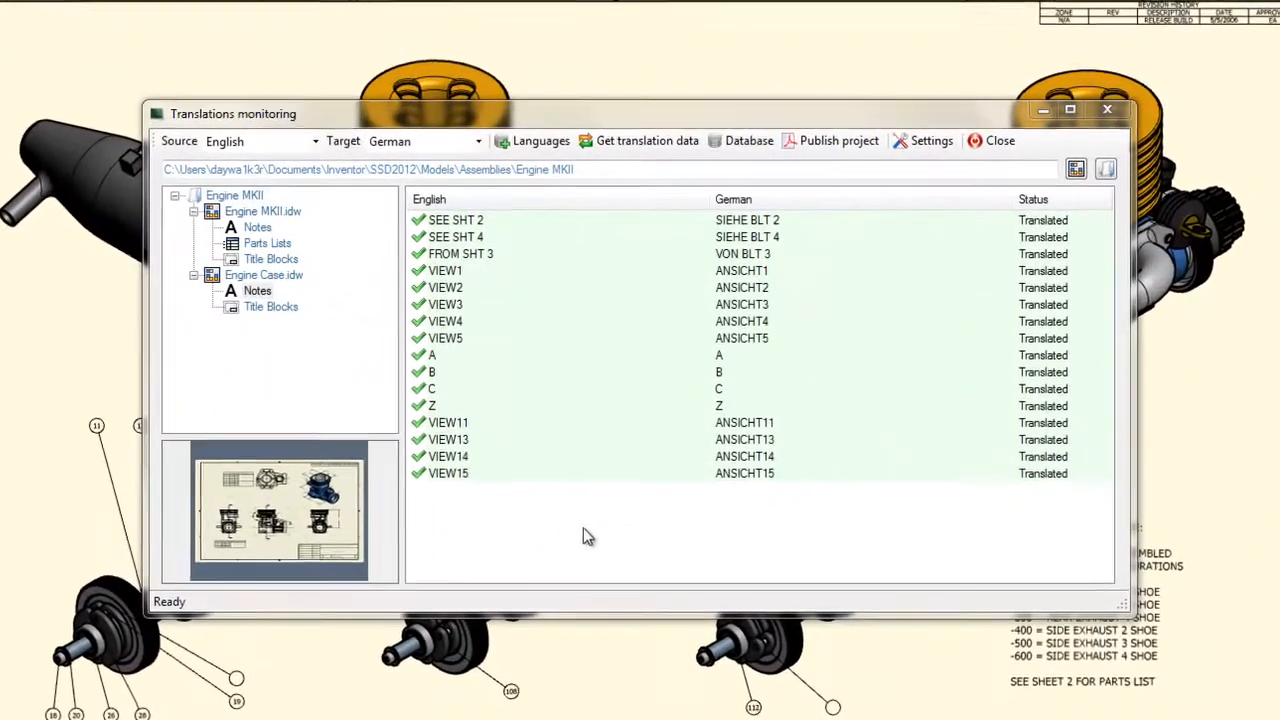
Add all title block strings of Engine Case.idw, from DRAWN to WEIGHT, to the translations.
{"action": "left_click", "coordinate": [294, 310]}
{"action": "left_click_drag", "start_coordinate": [549, 433], "coordinate": [452, 228]}
{"action": "right_click", "coordinate": [452, 228]}
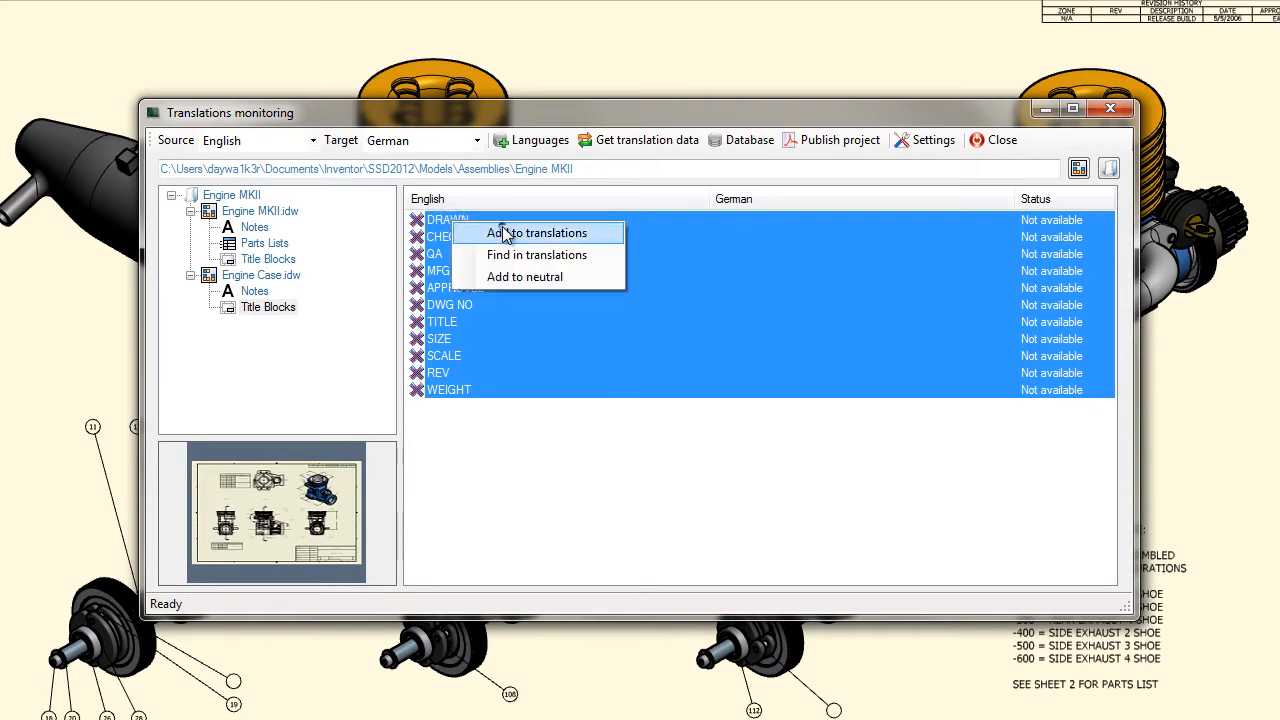
{"action": "left_click", "coordinate": [503, 230]}
Open the translation database and translate the untranslated title block strings from DRAWN to WEIGHT into German with Google translation.
{"action": "left_click", "coordinate": [745, 140]}
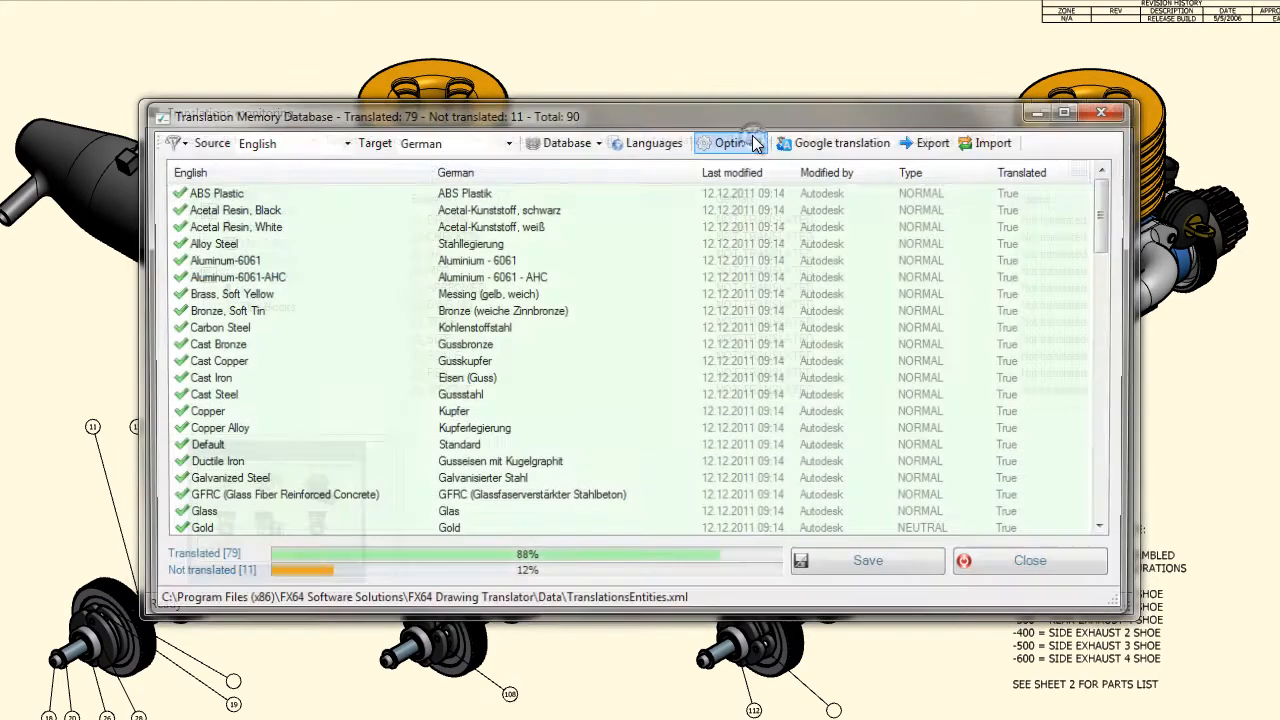
{"action": "left_click", "coordinate": [852, 172]}
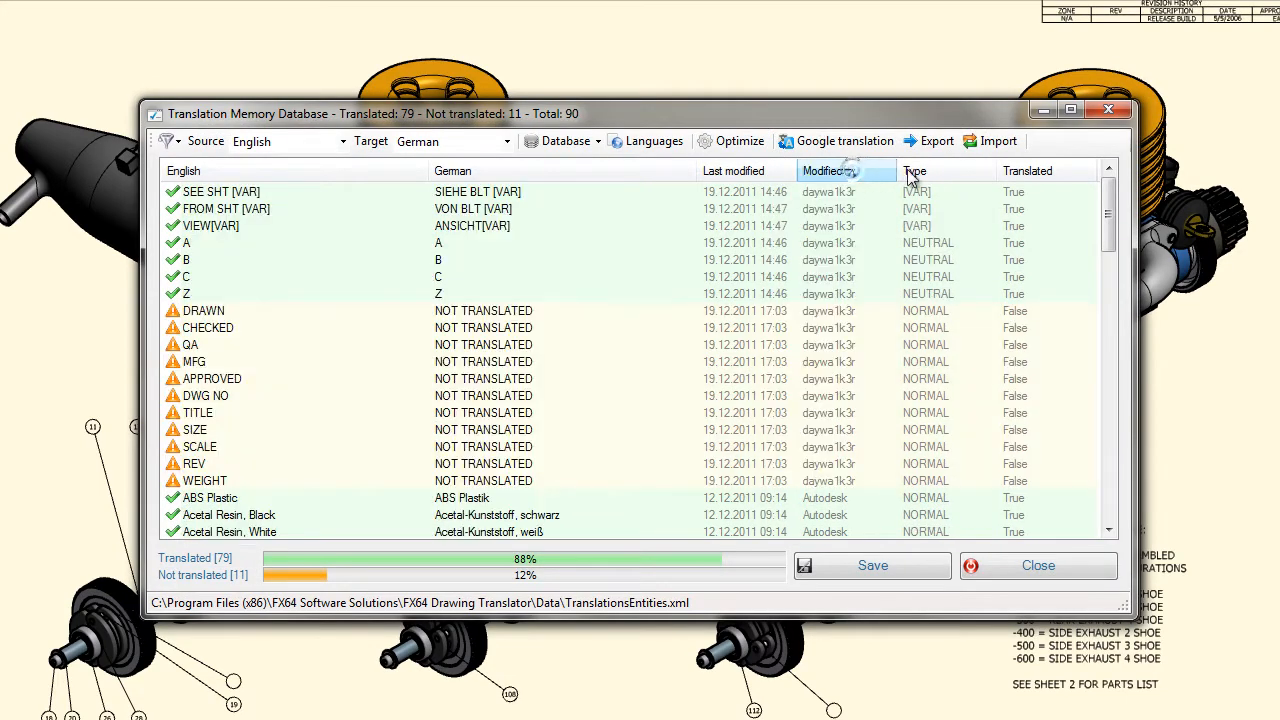
{"action": "left_click", "coordinate": [1044, 172]}
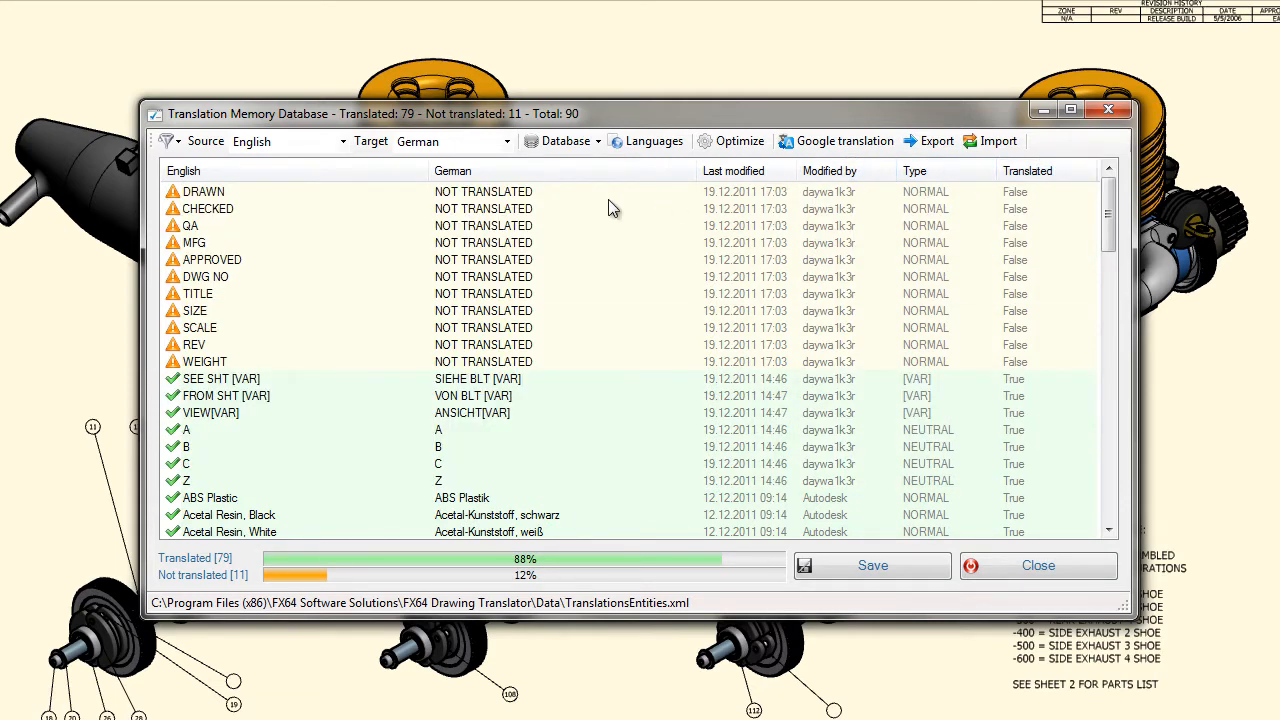
{"action": "left_click", "coordinate": [204, 192]}
{"action": "left_click", "coordinate": [207, 363], "text": "shift"}
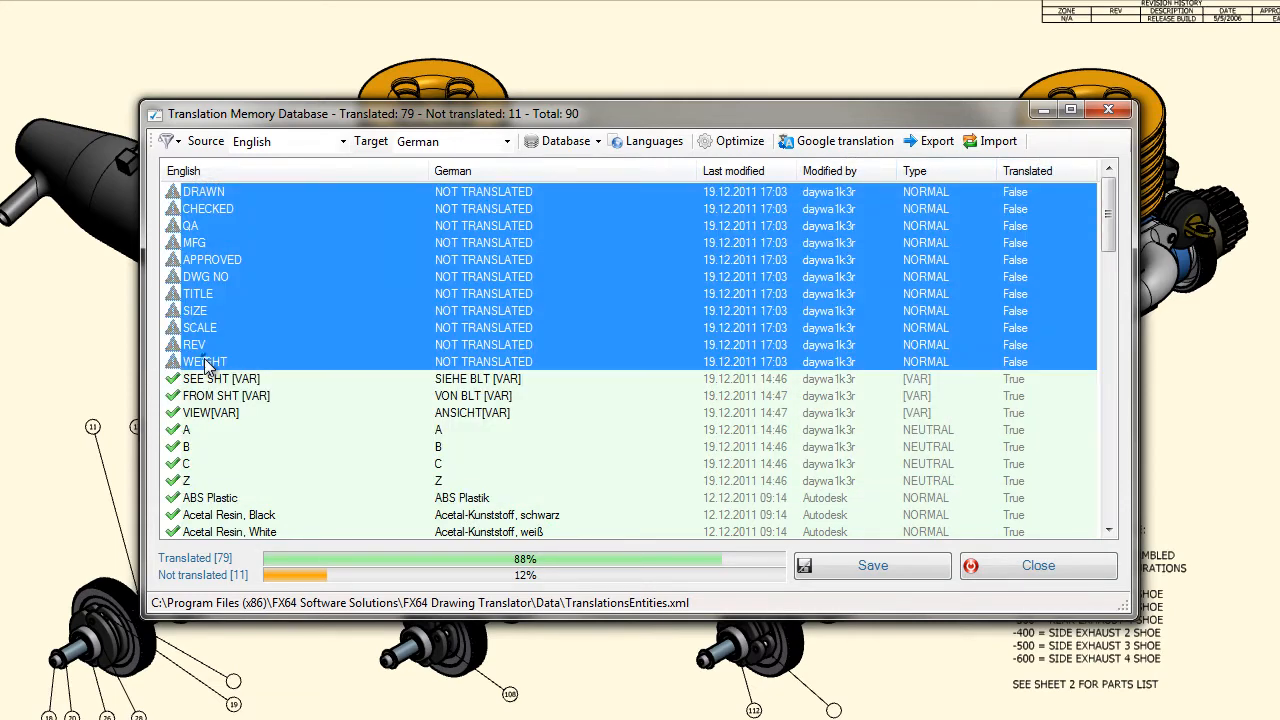
{"action": "left_click", "coordinate": [828, 143]}
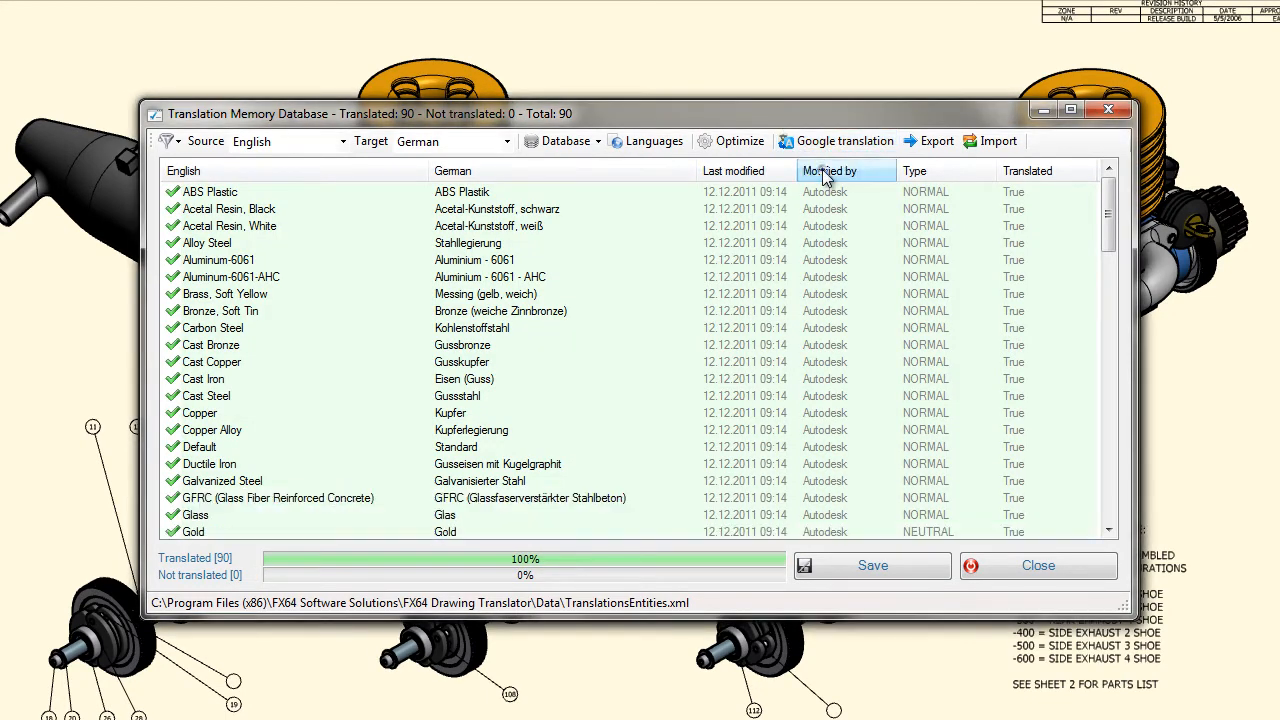
Set the German translation of DRAWN to GEZEICHNET.
{"action": "left_click", "coordinate": [826, 173]}
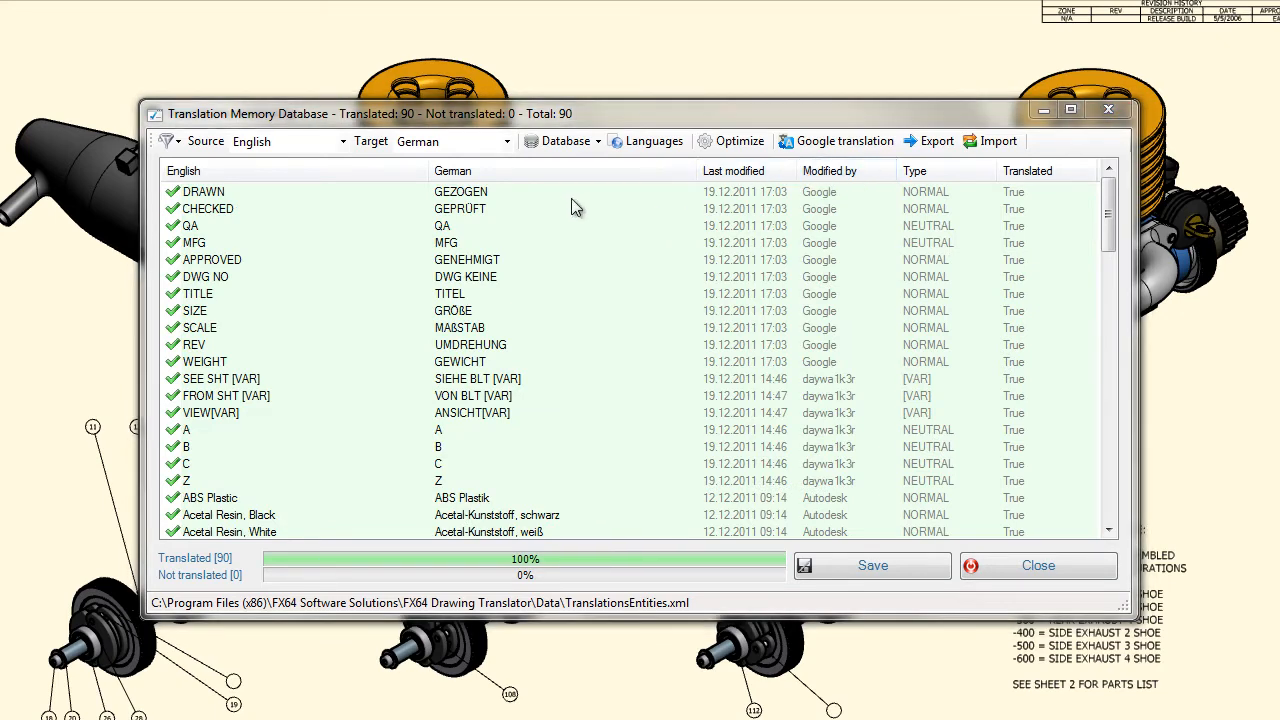
{"action": "double_click", "coordinate": [480, 193]}
{"action": "type", "text": "GEZEICHNET"}
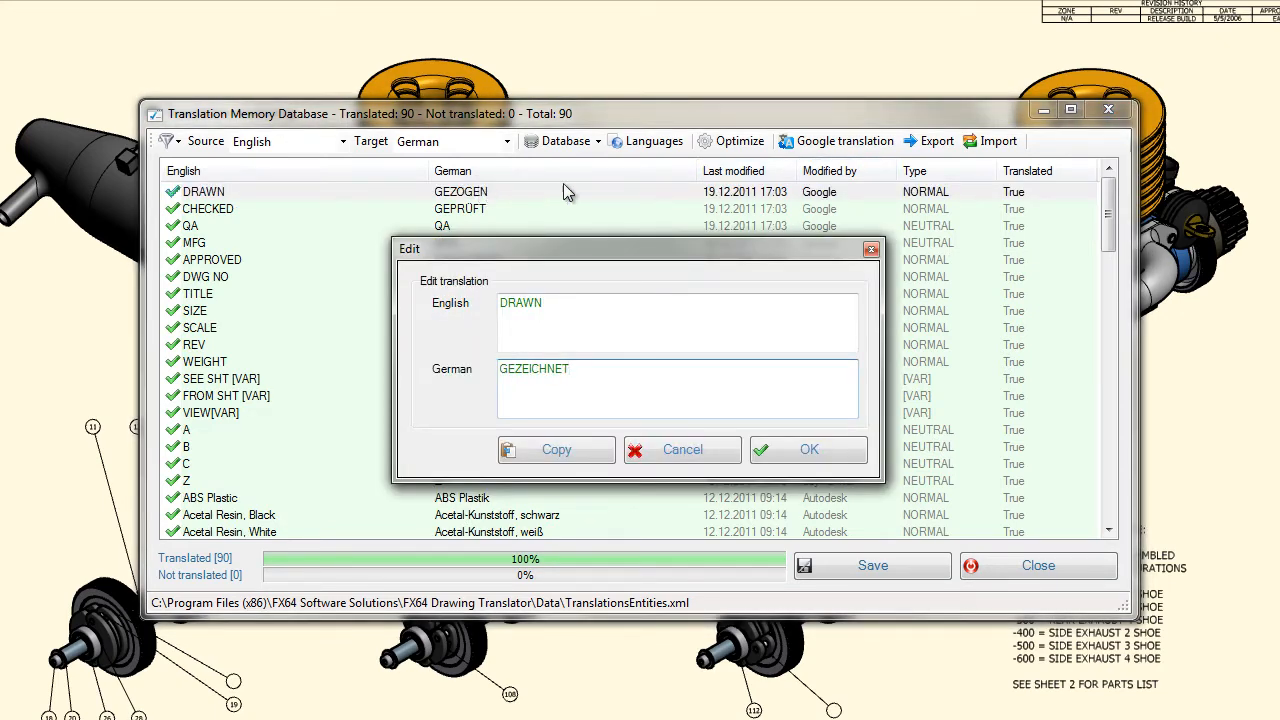
{"action": "left_click", "coordinate": [828, 449]}
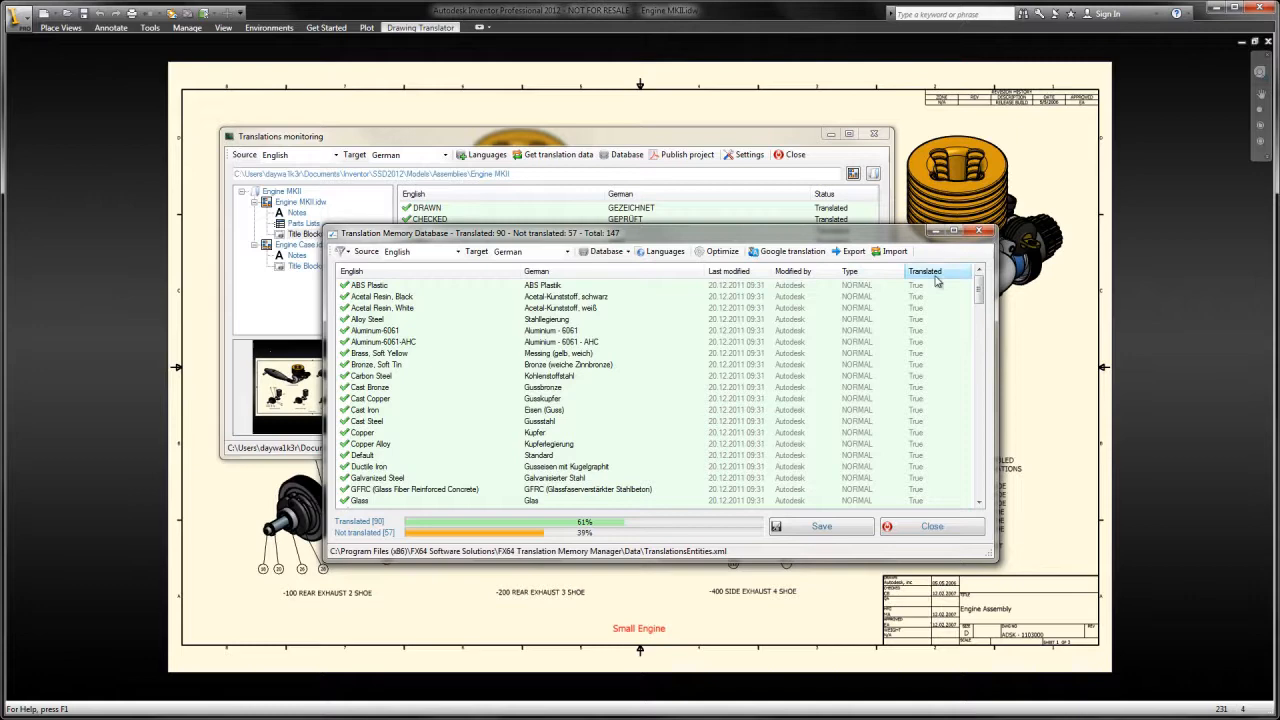
Optimize the database strings and export the untranslated ones for external translation.
{"action": "left_click", "coordinate": [937, 278]}
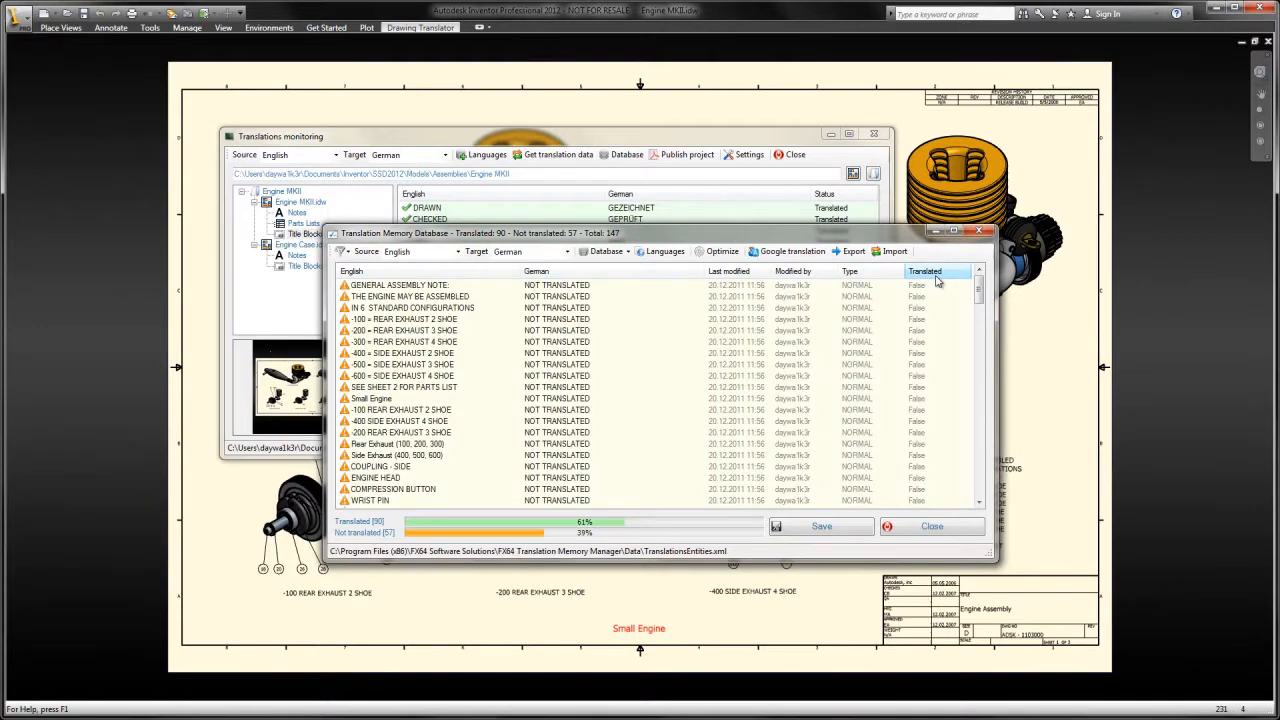
{"action": "left_click", "coordinate": [731, 256]}
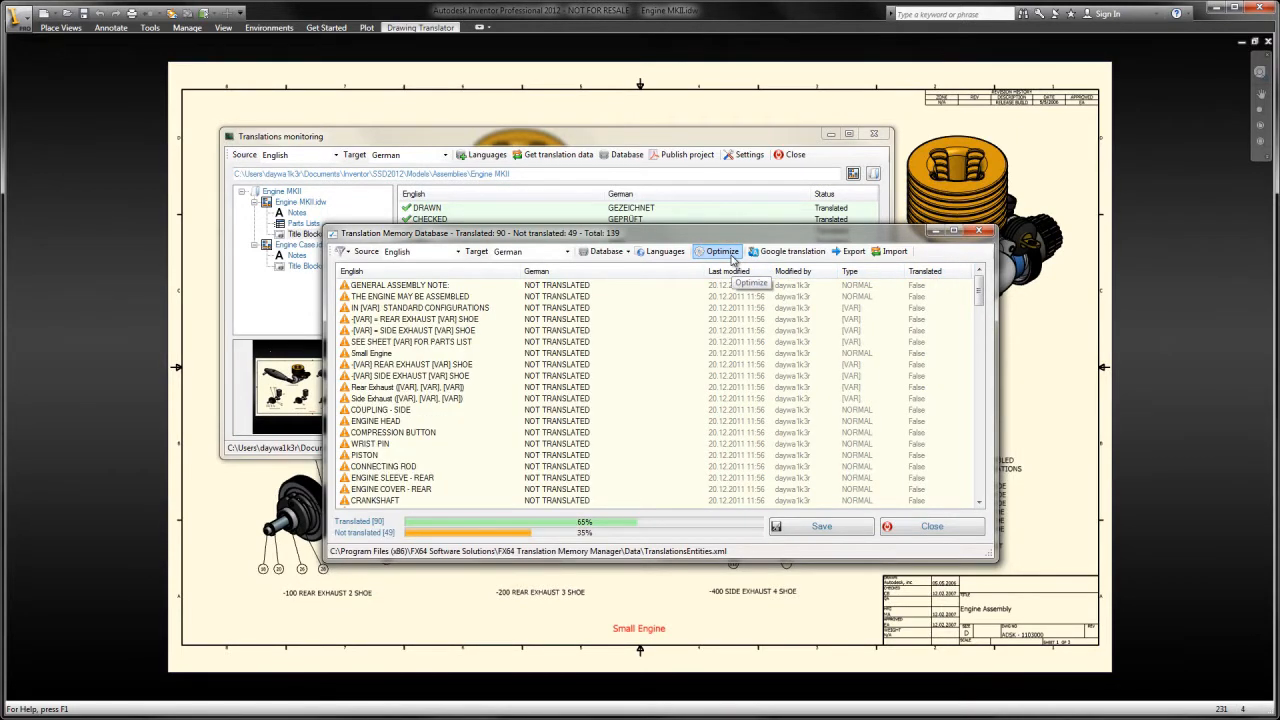
{"action": "left_click", "coordinate": [850, 251]}
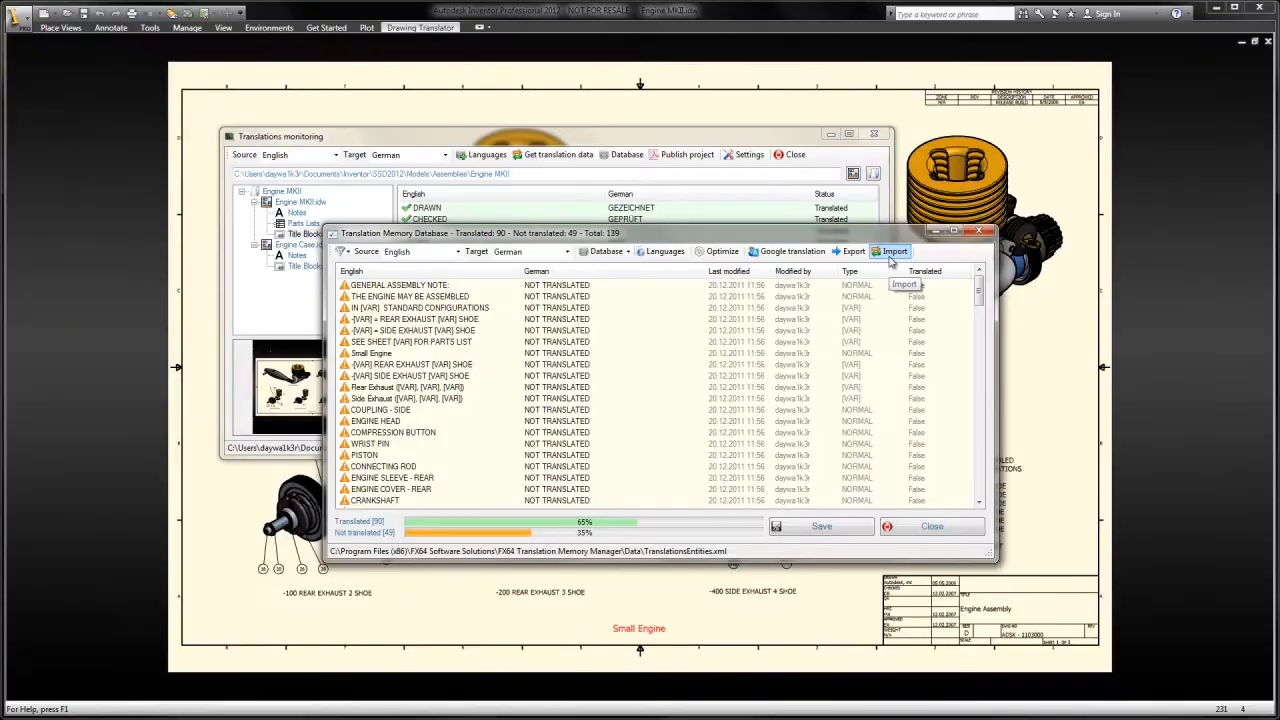
Import the translated file 2011_12_20_10_42_14.csv into the database and review the imported German strings.
{"action": "left_click", "coordinate": [891, 253]}
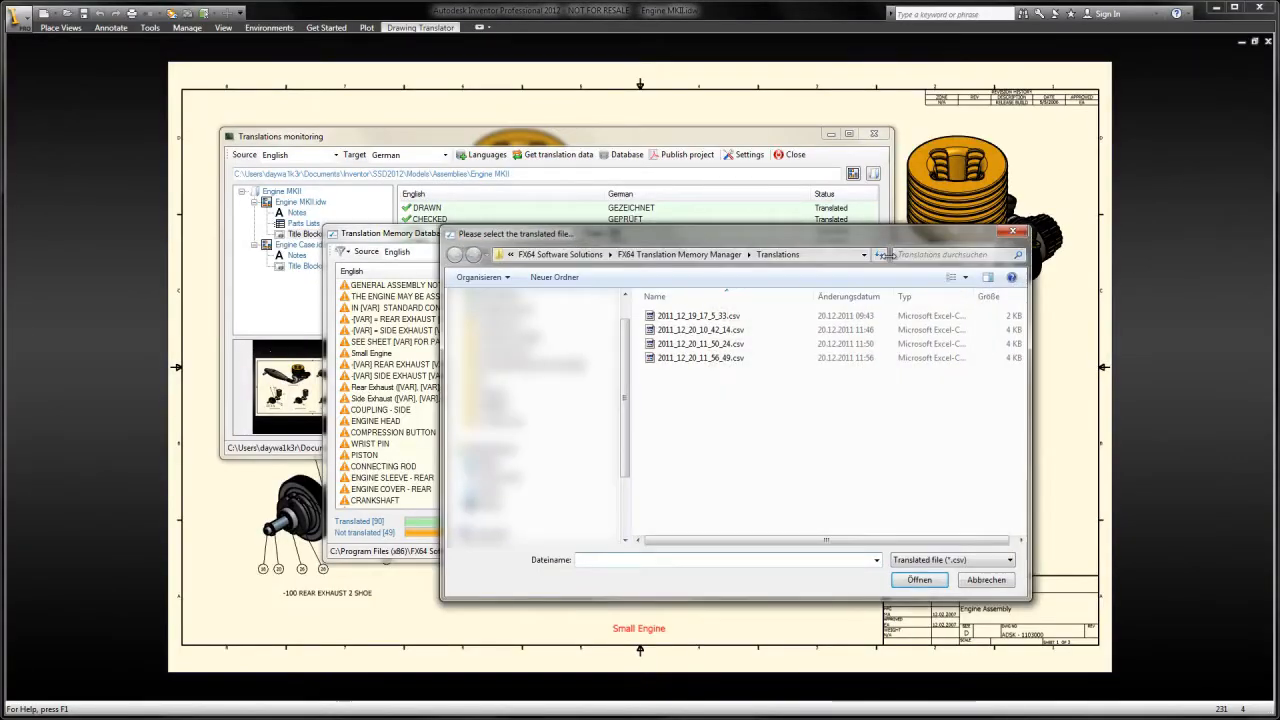
{"action": "left_click", "coordinate": [735, 330]}
{"action": "double_click", "coordinate": [735, 330]}
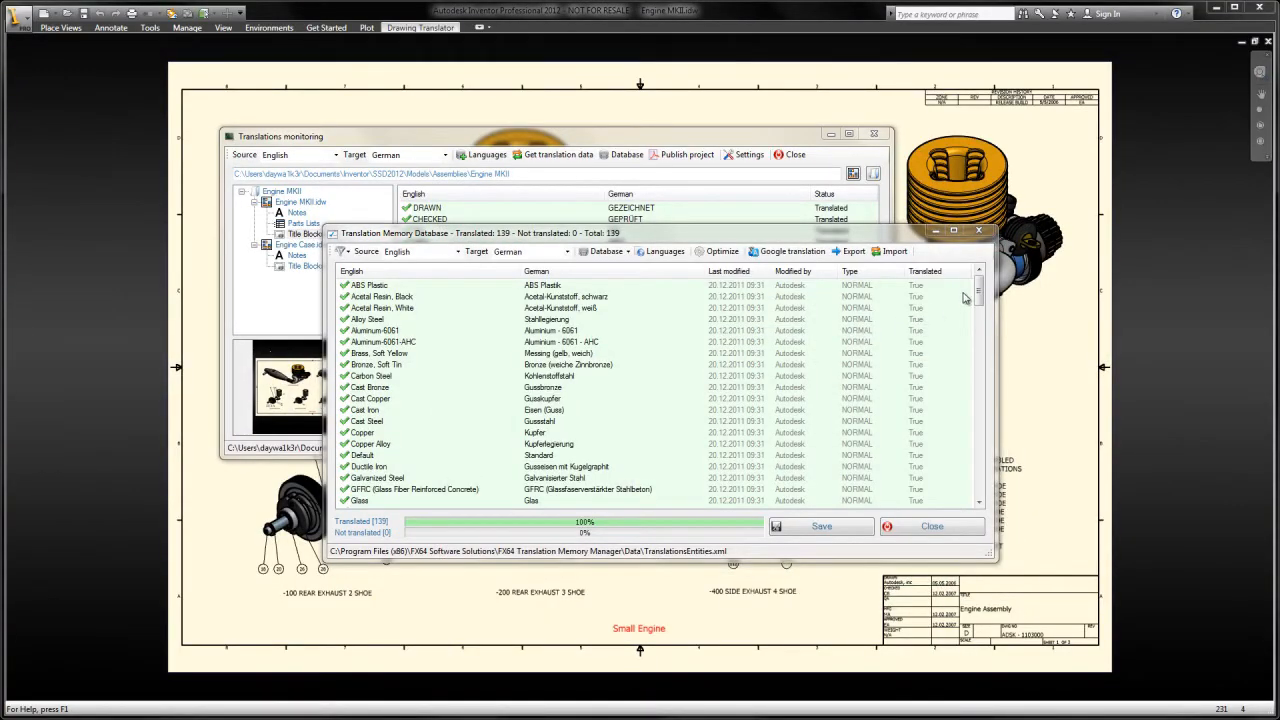
{"action": "left_click_drag", "start_coordinate": [978, 296], "coordinate": [980, 482]}
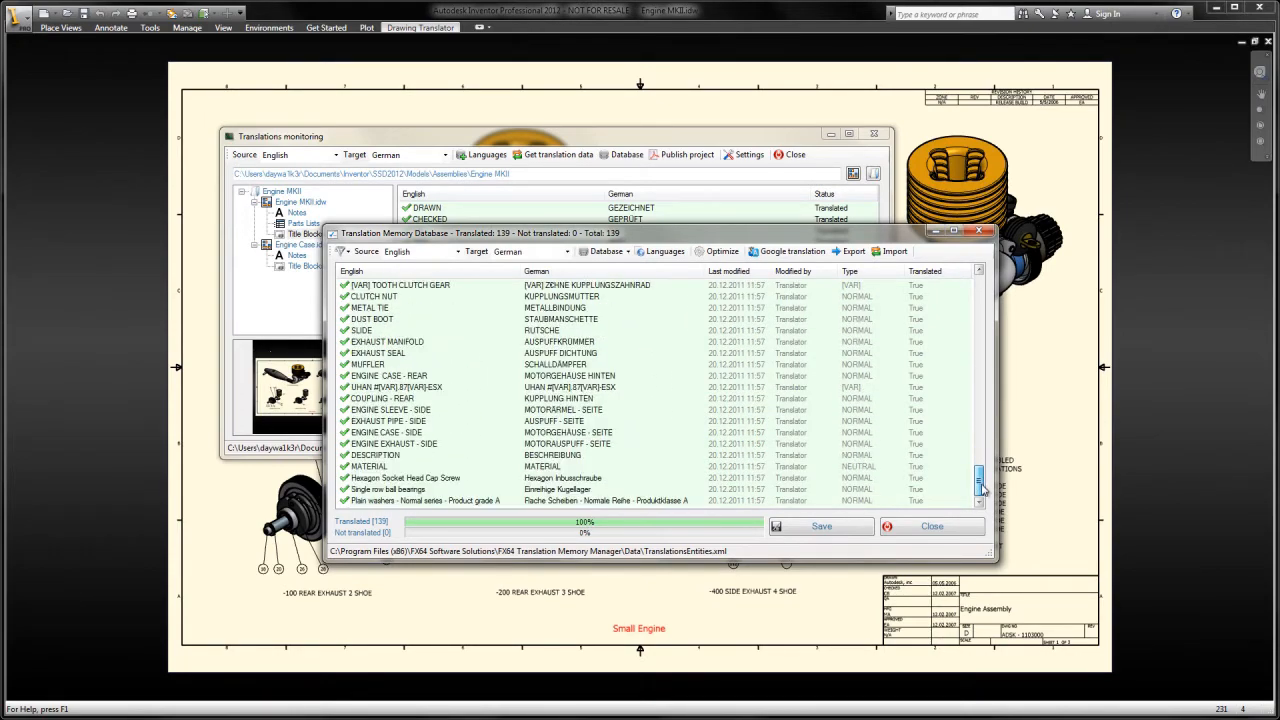
Save and close the translation database, and check the translation status of the Parts Lists and Notes of Engine MKII.idw.
{"action": "left_click", "coordinate": [842, 529]}
{"action": "left_click", "coordinate": [915, 528]}
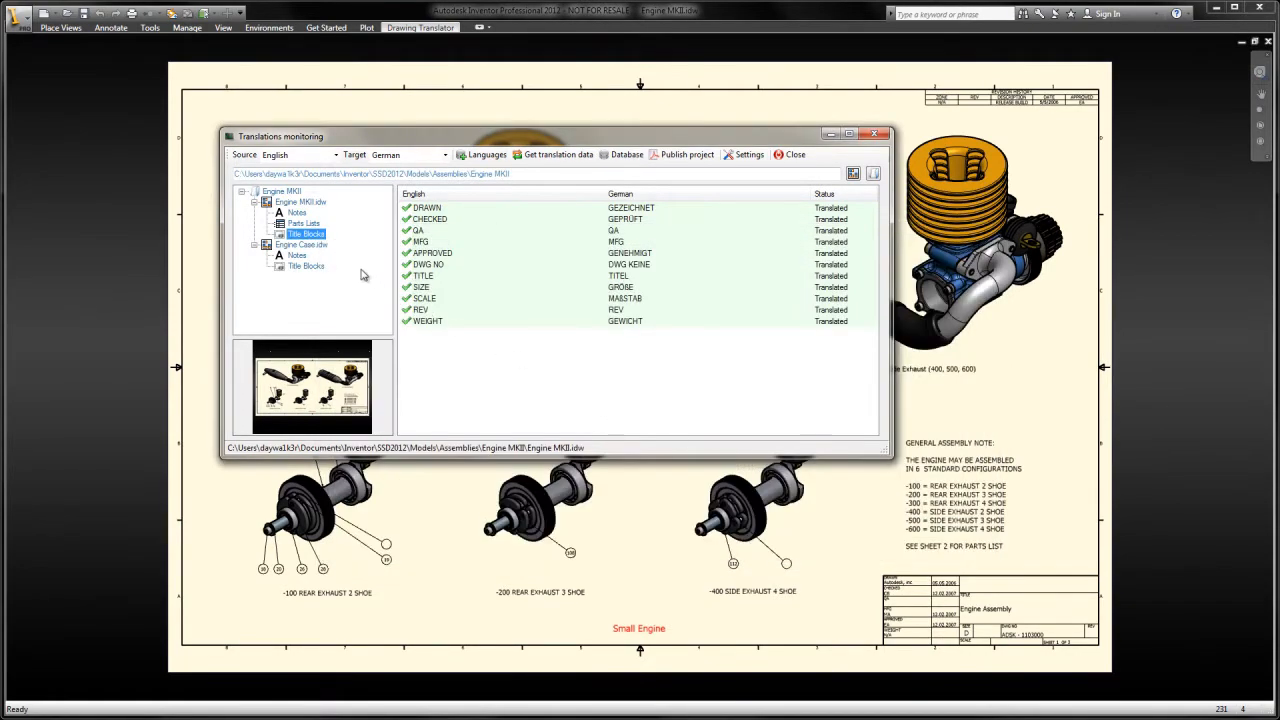
{"action": "left_click", "coordinate": [303, 223]}
{"action": "left_click", "coordinate": [298, 213]}
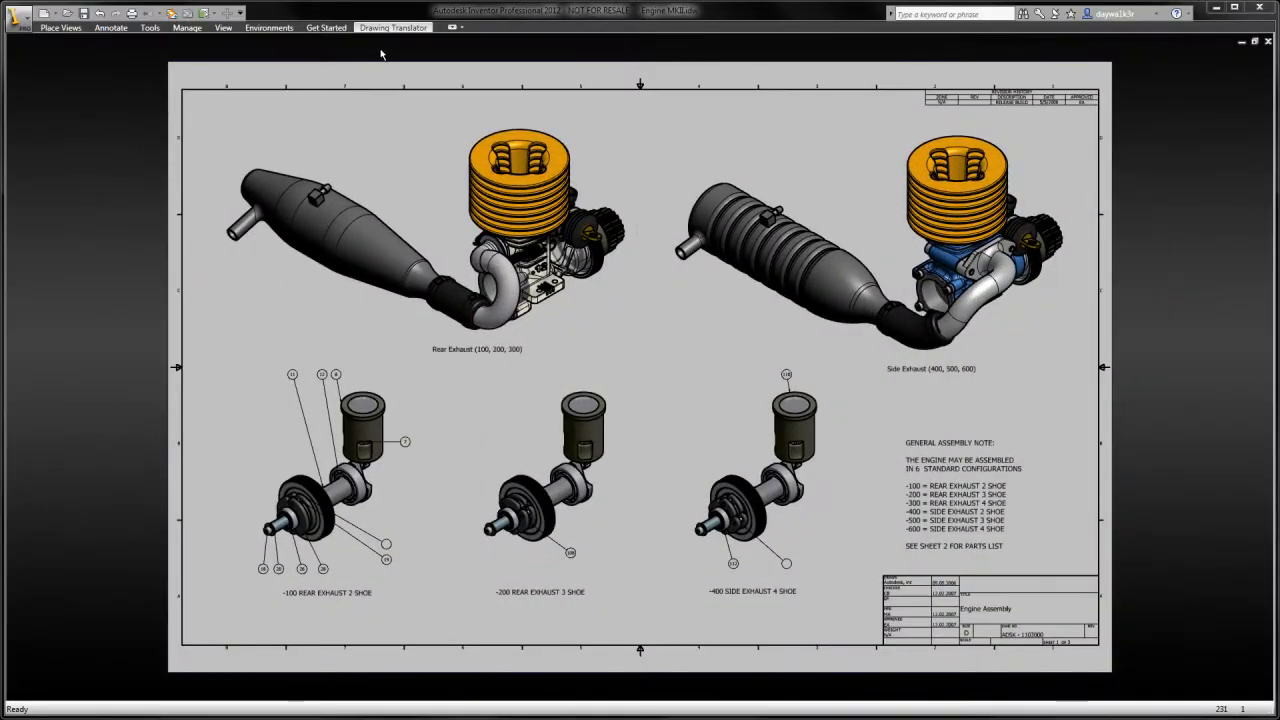
Open the Insert Textbox tool to find a translated text for the drawing.
{"action": "left_click", "coordinate": [393, 27]}
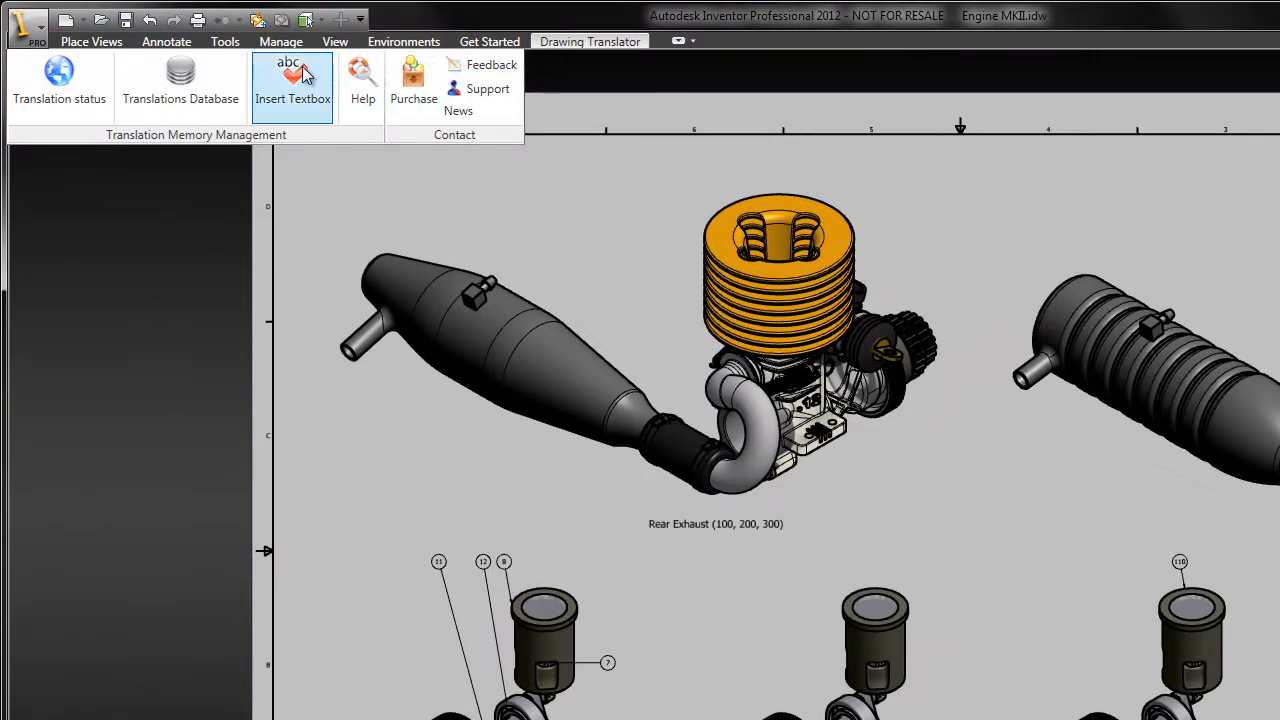
{"action": "left_click", "coordinate": [292, 80]}
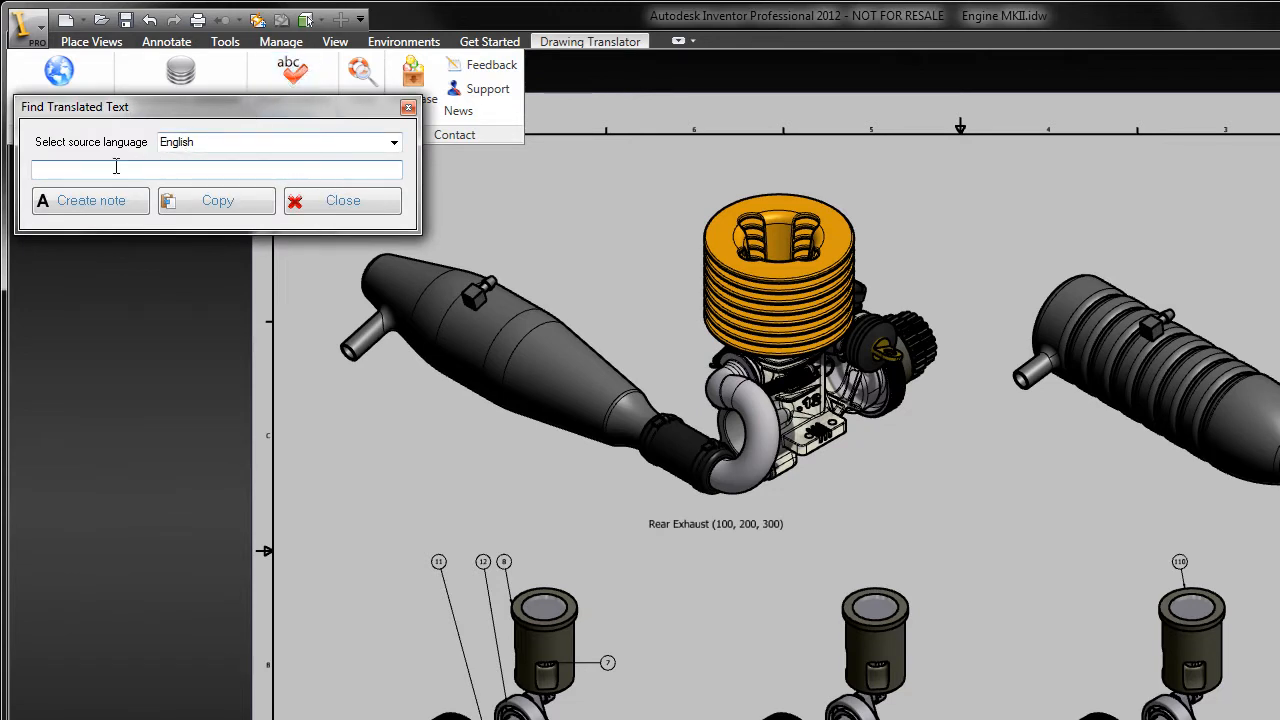
Browse the English database strings that begin with "[", then clear the search text.
{"action": "left_click", "coordinate": [116, 167]}
{"action": "type", "text": "["}
{"action": "key", "text": "Down"}
{"action": "key", "text": "Down"}
{"action": "key", "text": "Down"}
{"action": "key", "text": "Down"}
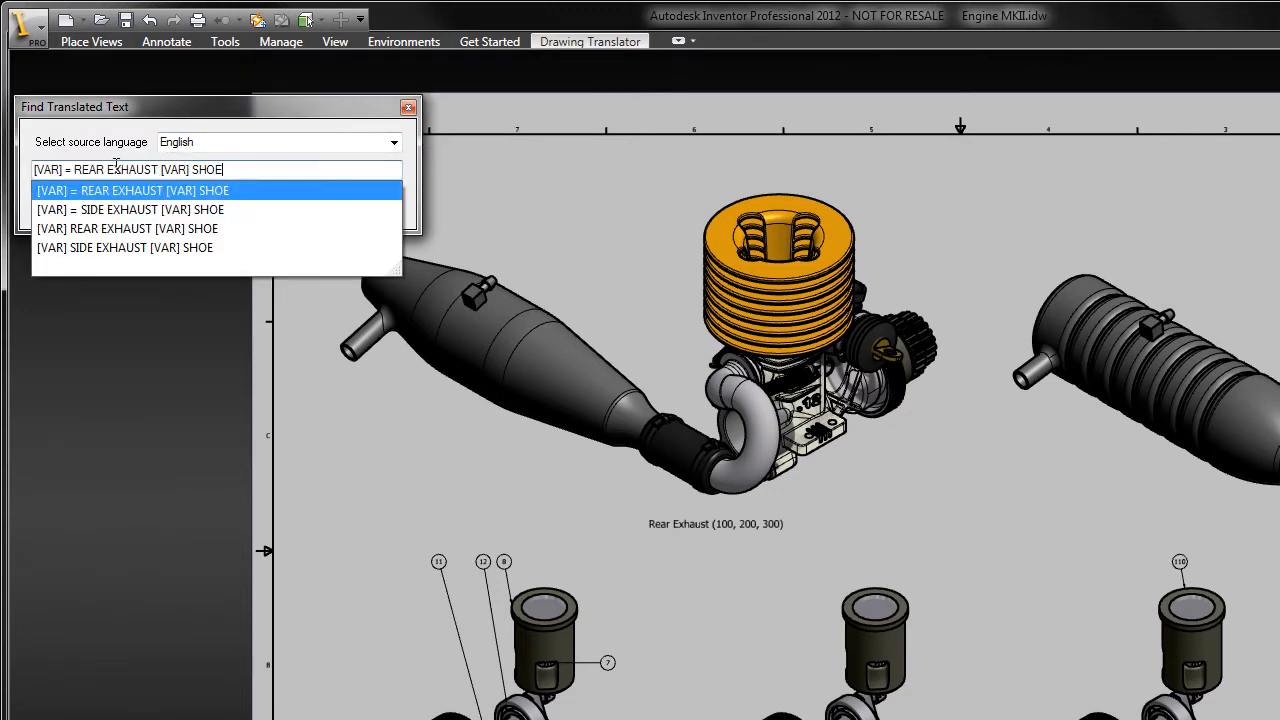
{"action": "key", "text": "Up"}
{"action": "key", "text": "Up"}
{"action": "key", "text": "Up"}
{"action": "key", "text": "Up"}
{"action": "key", "text": "BackSpace"}
Create a drawing note from the database string "This is a translated string from the database..." and close the translated text finder.
{"action": "type", "text": "T"}
{"action": "key", "text": "Down"}
{"action": "key", "text": "Down"}
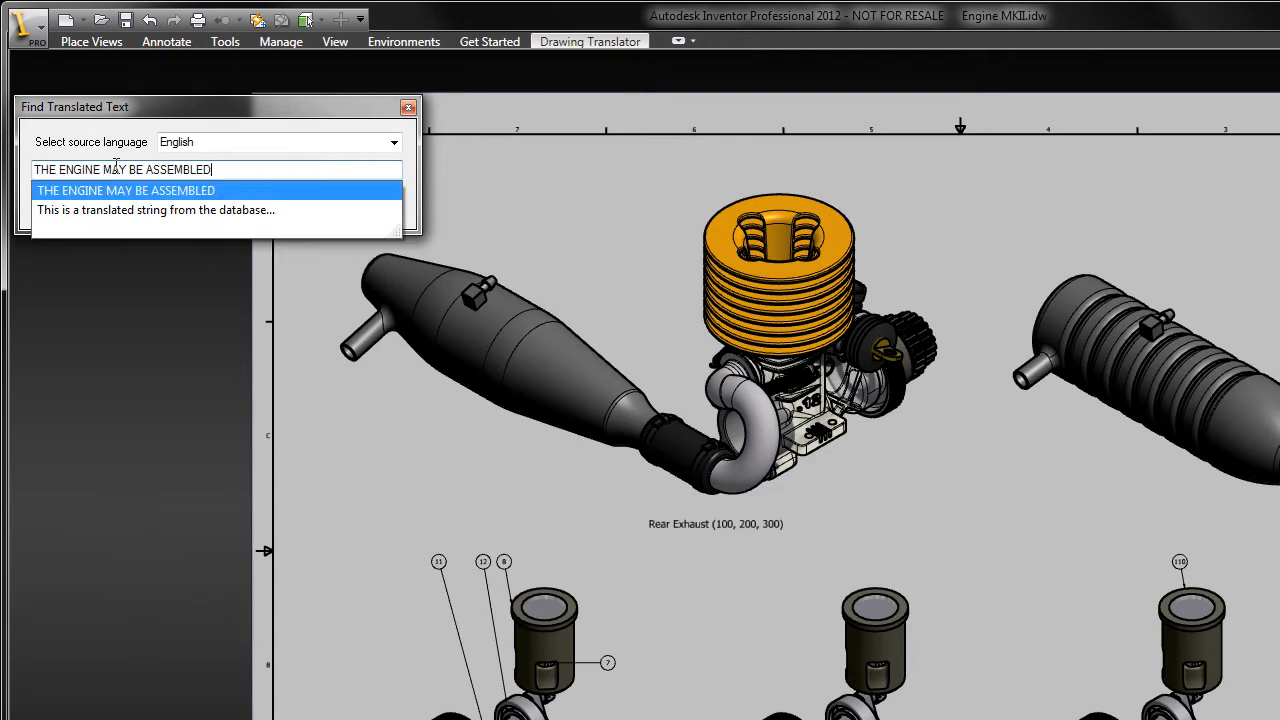
{"action": "key", "text": "Return"}
{"action": "left_click", "coordinate": [116, 201]}
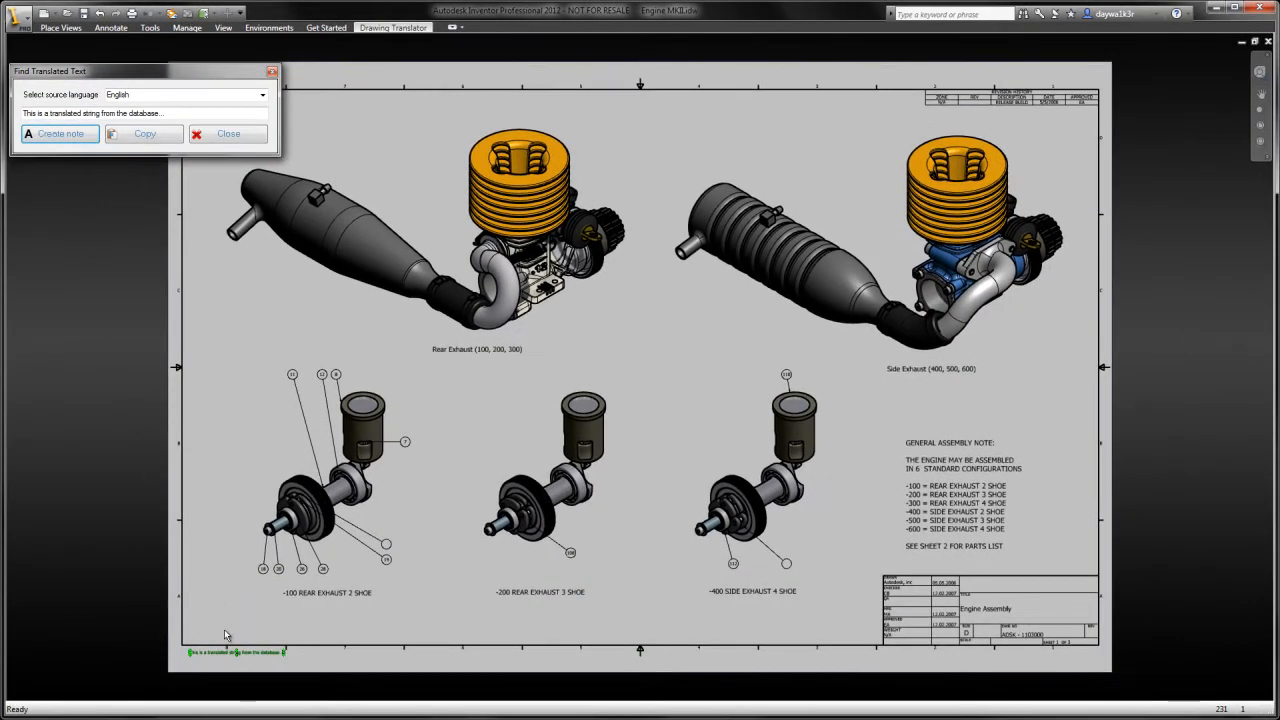
{"action": "left_click", "coordinate": [228, 652]}
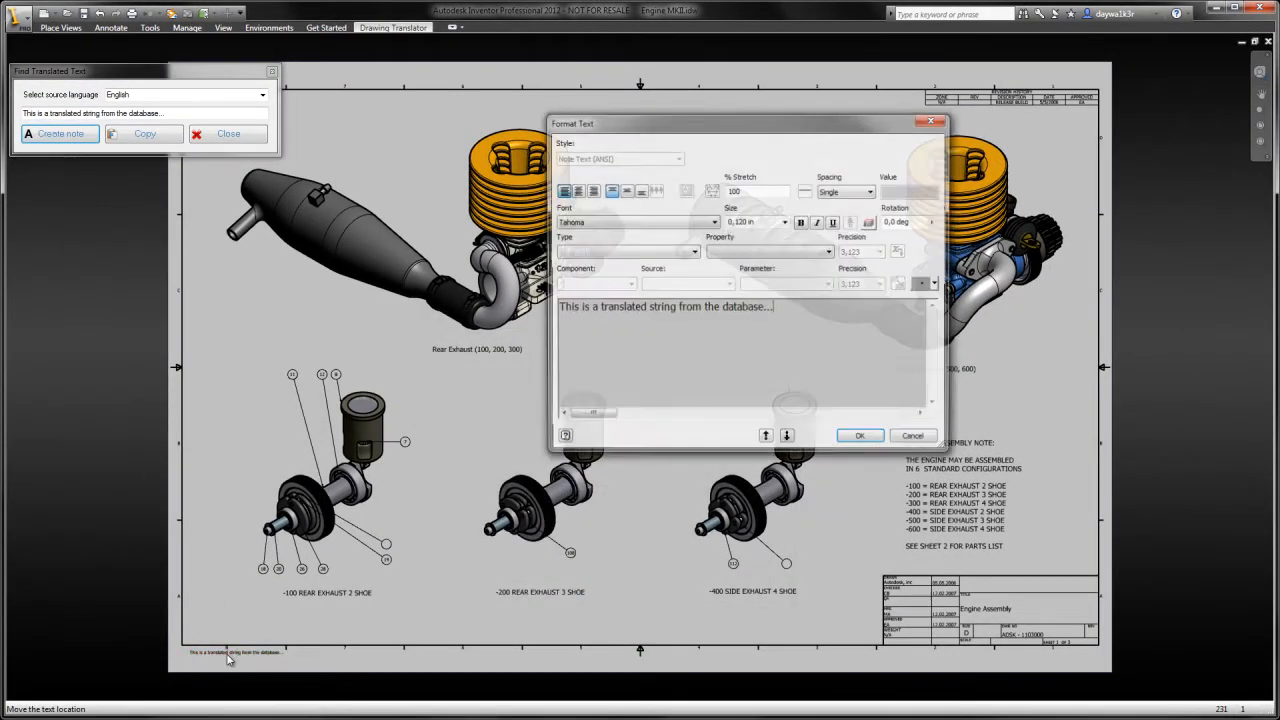
{"action": "left_click", "coordinate": [916, 440]}
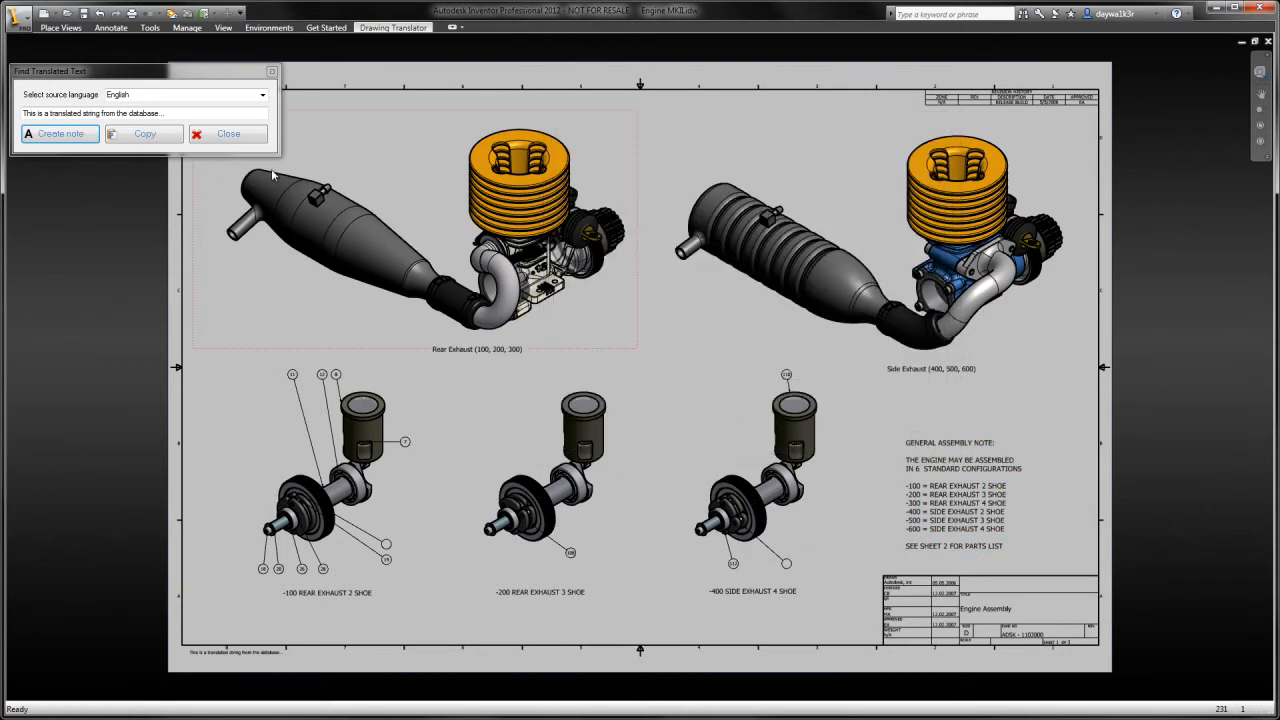
{"action": "left_click", "coordinate": [228, 133]}
Open the translation status of the active drawing and check the new note's German translation among the notes of Engine MKII.idw.
{"action": "left_click", "coordinate": [381, 30]}
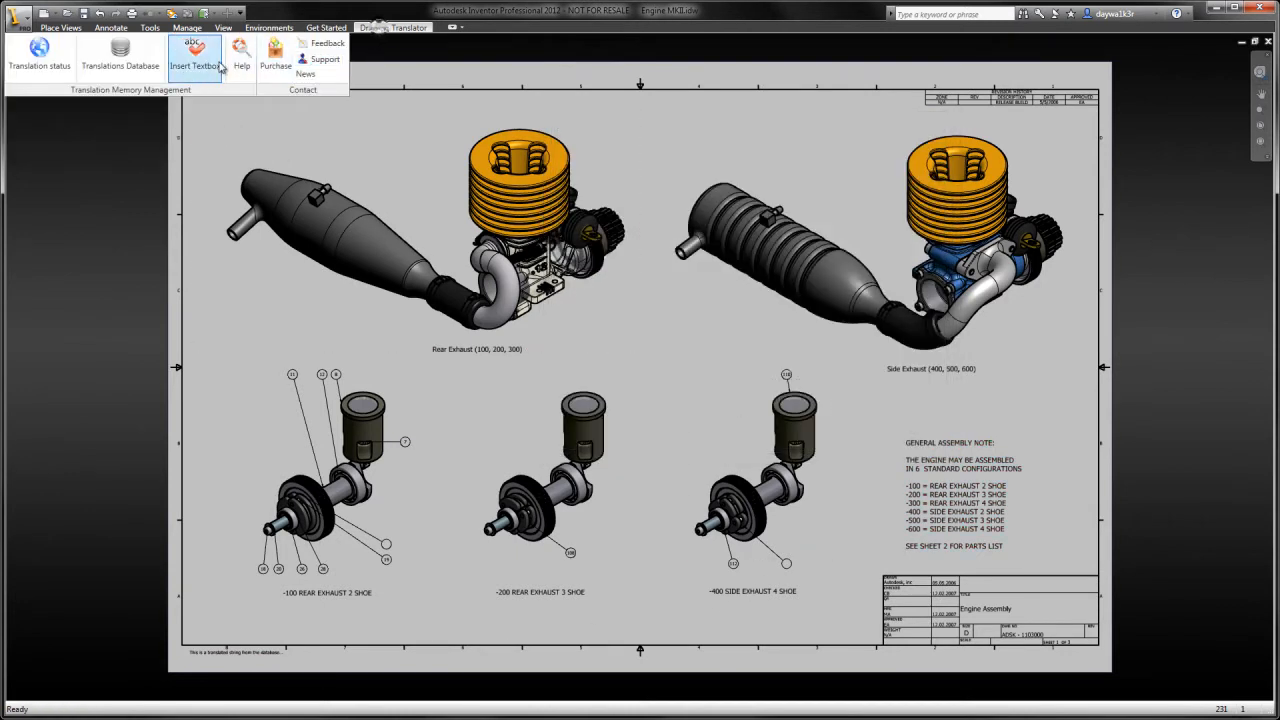
{"action": "left_click", "coordinate": [30, 55]}
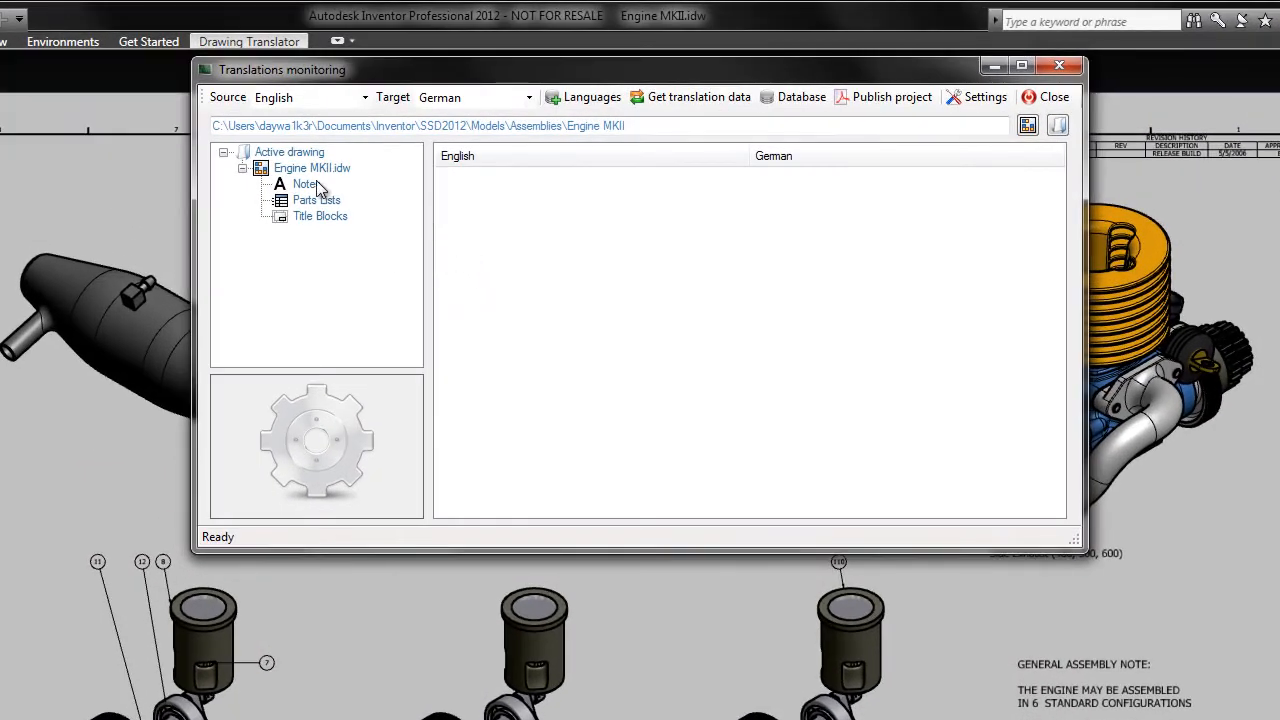
{"action": "left_click", "coordinate": [306, 185]}
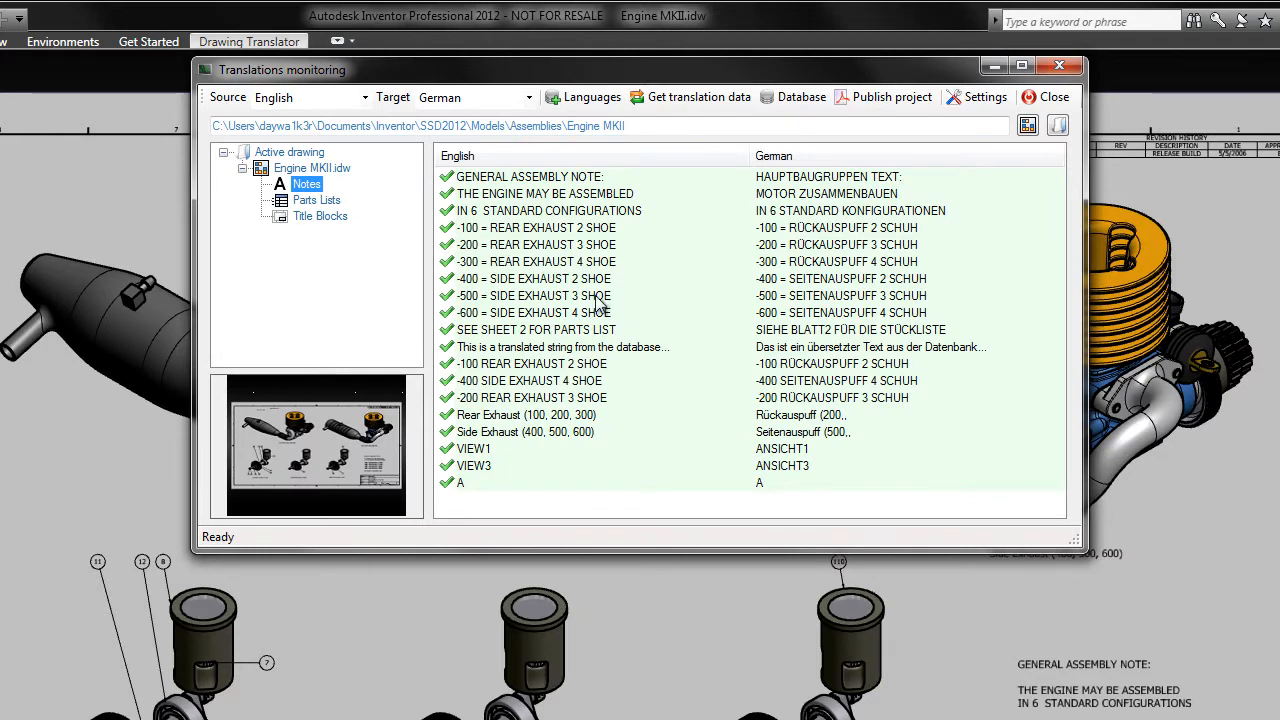
{"action": "left_click", "coordinate": [650, 350]}
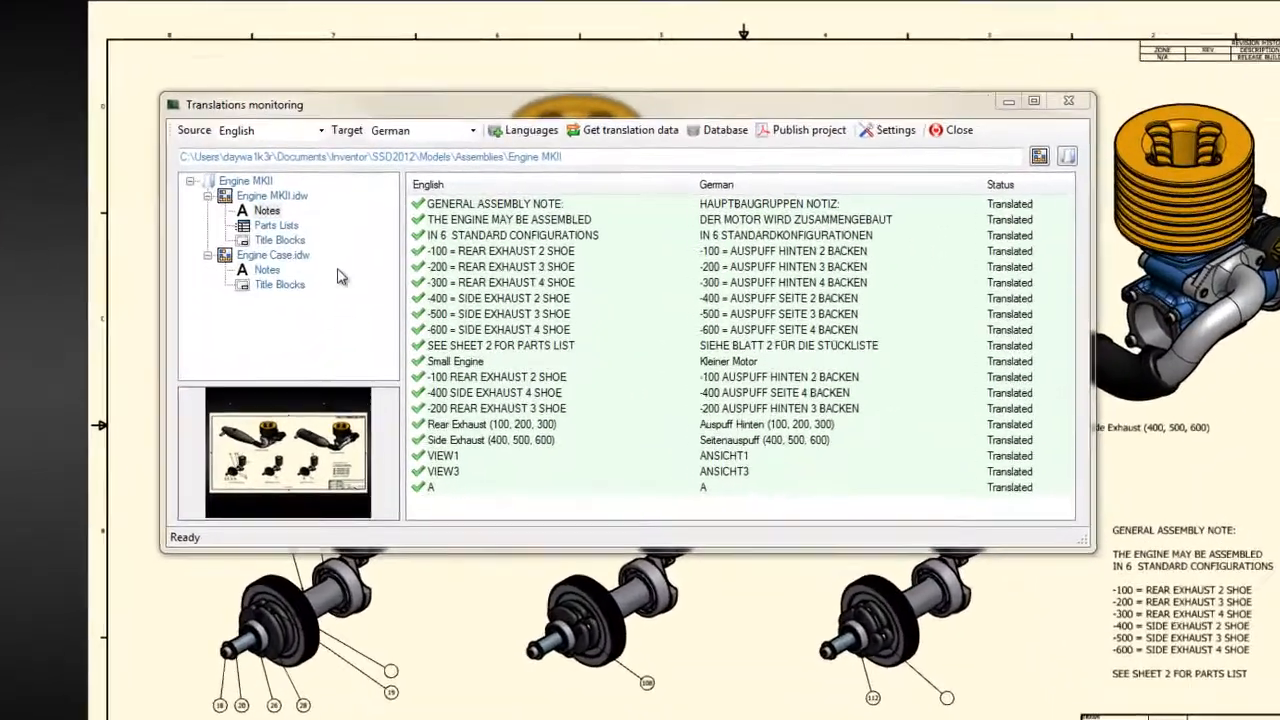
Open the translated drawing of Engine MKII.idw from the project.
{"action": "right_click", "coordinate": [300, 198]}
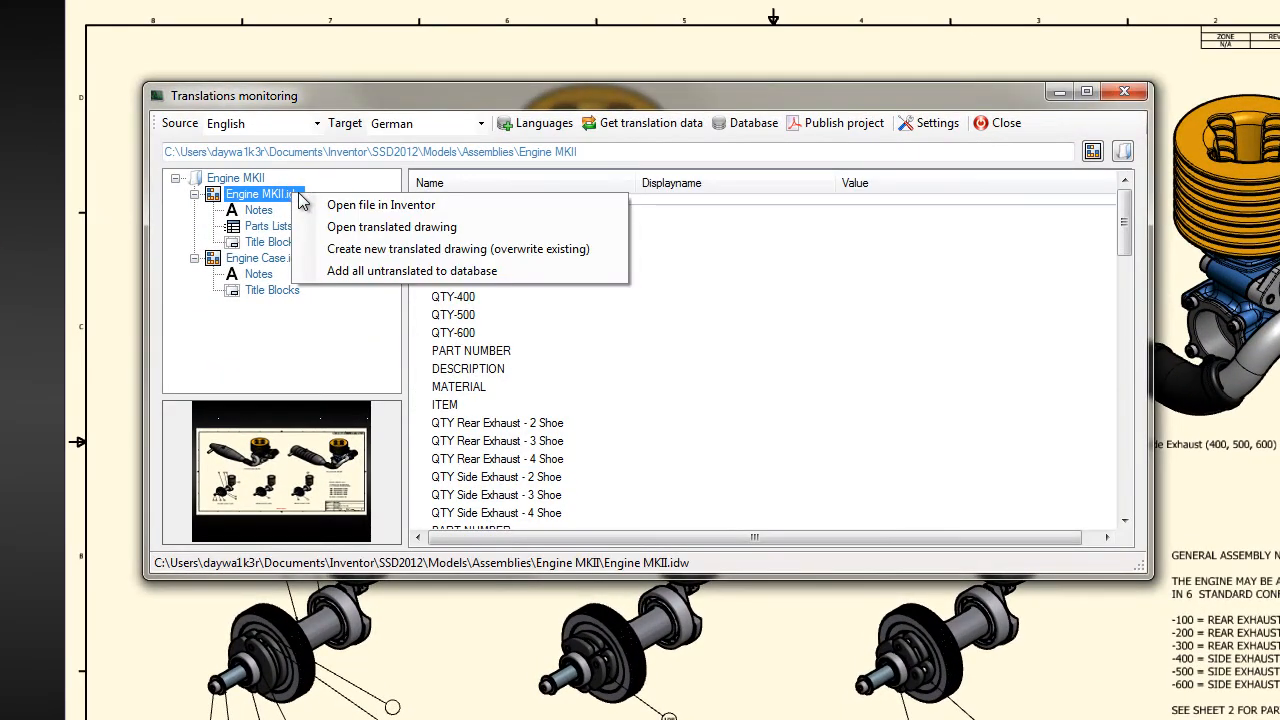
{"action": "left_click", "coordinate": [352, 227]}
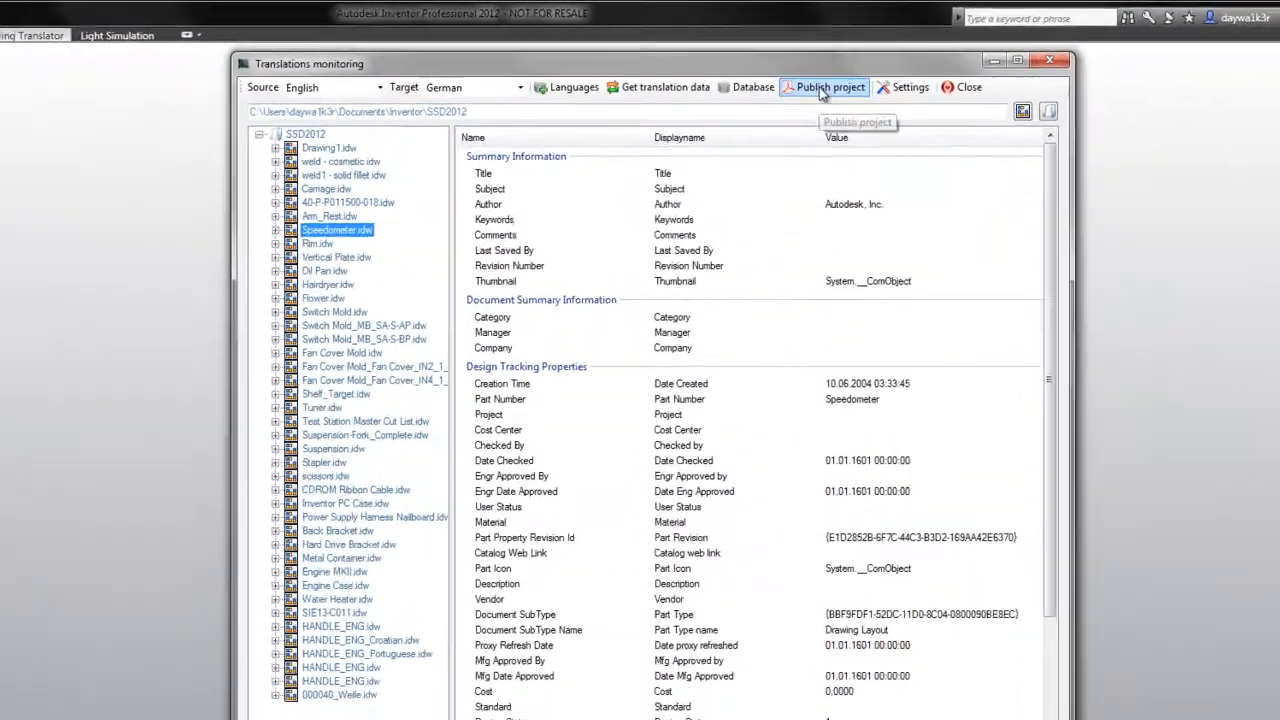
Publish the SSD2012 project, switching to FX64 Plot Client, and start the job for its drawings.
{"action": "left_click", "coordinate": [782, 69]}
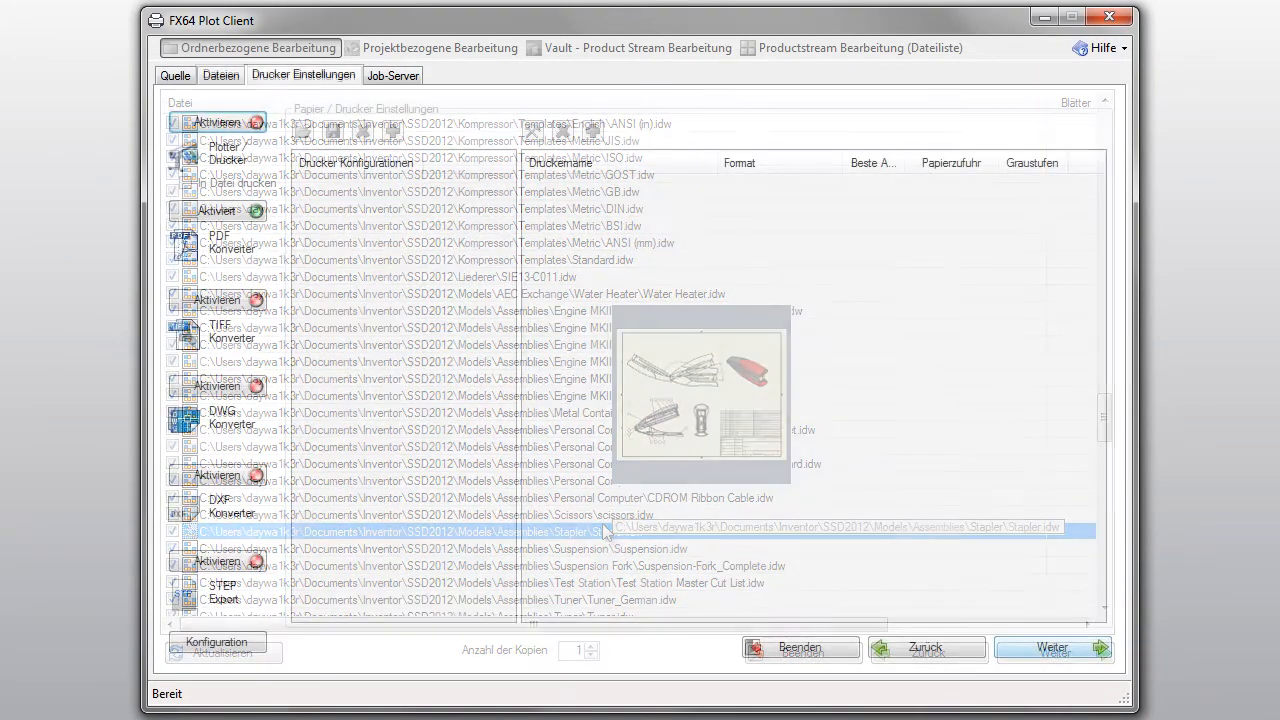
{"action": "left_click", "coordinate": [1051, 650]}
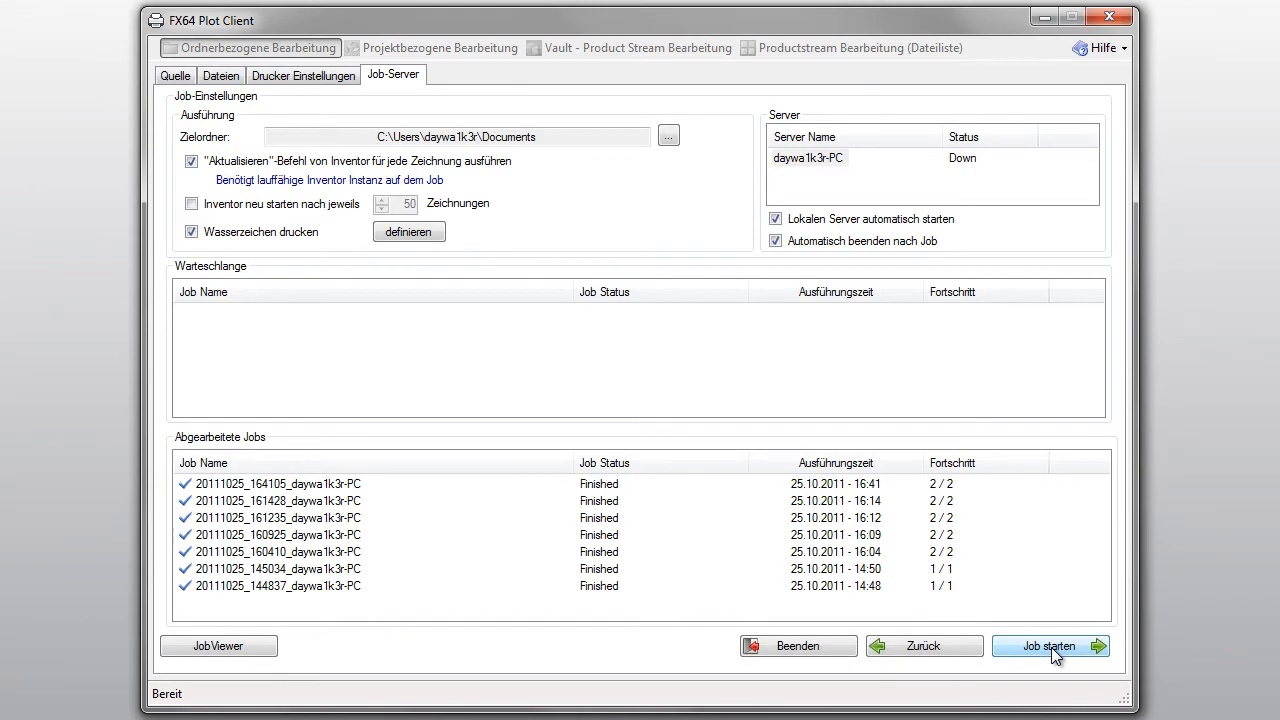
{"action": "left_click", "coordinate": [1051, 647]}
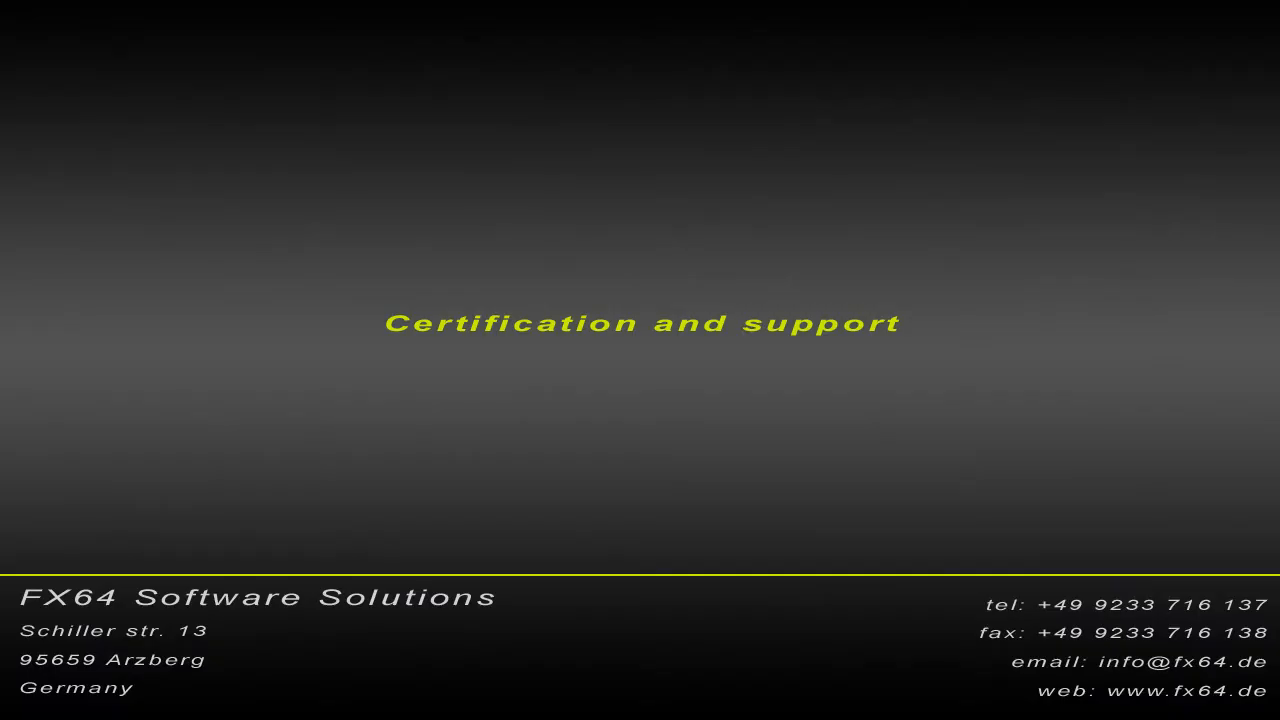